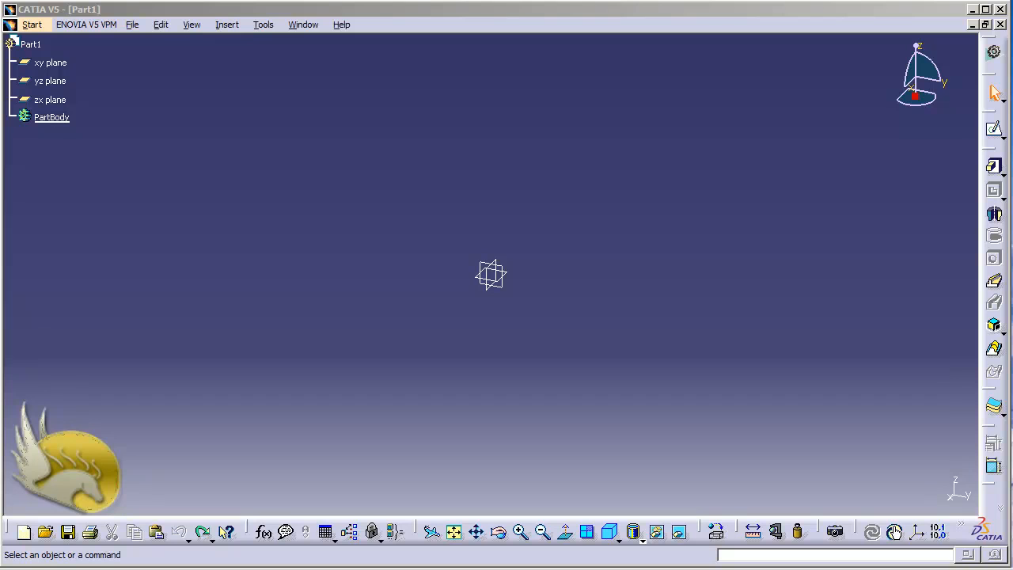
Step: Start a sketch on the yz plane and draw connected lines through (60, 60), (110, 60), (110, -60), (-80, -60) and (-80, 10) mm
{"action": "left_click", "coordinate": [110, 148]}
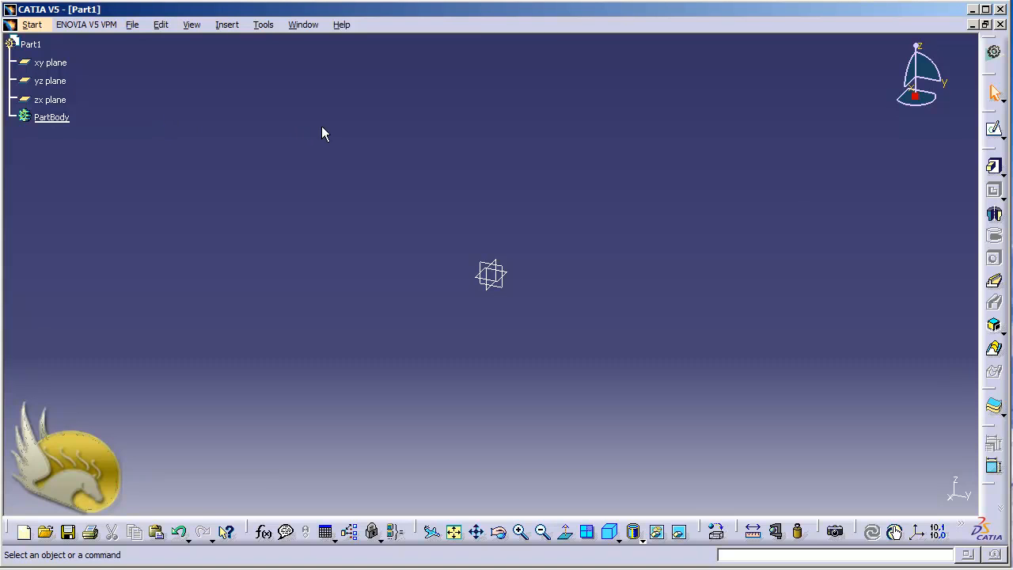
{"action": "left_click", "coordinate": [994, 129]}
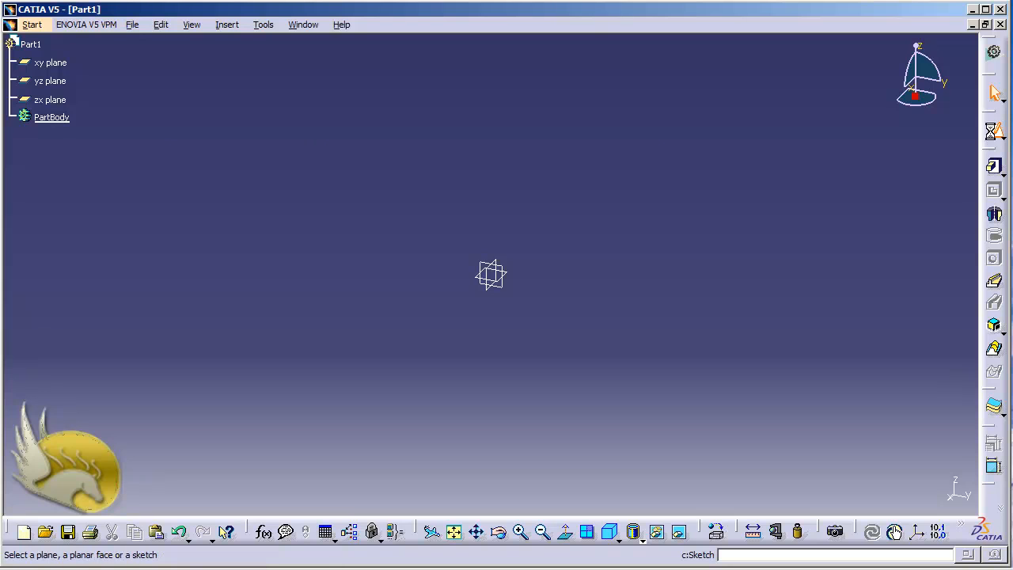
{"action": "left_click", "coordinate": [54, 81]}
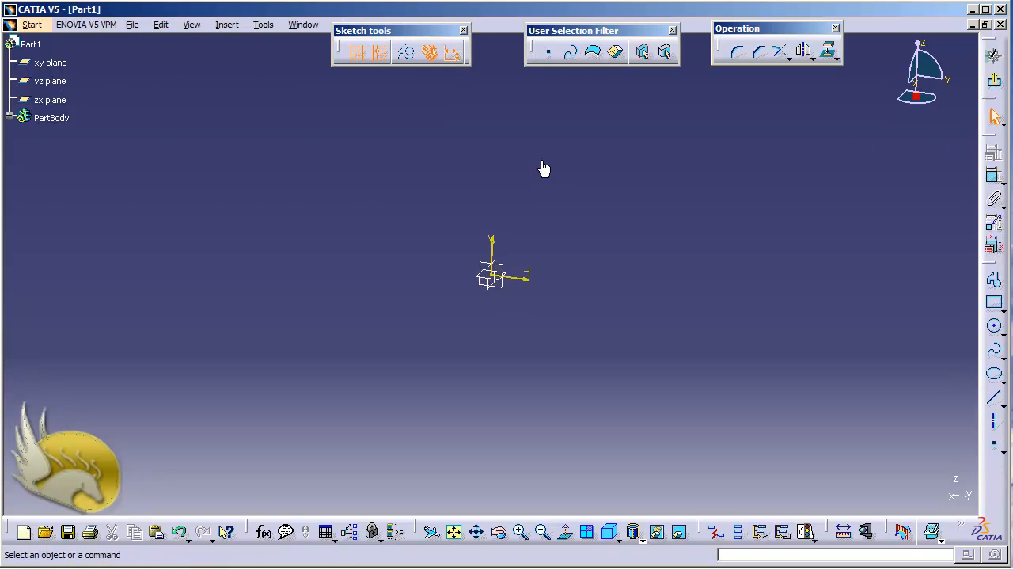
{"action": "left_click", "coordinate": [994, 279]}
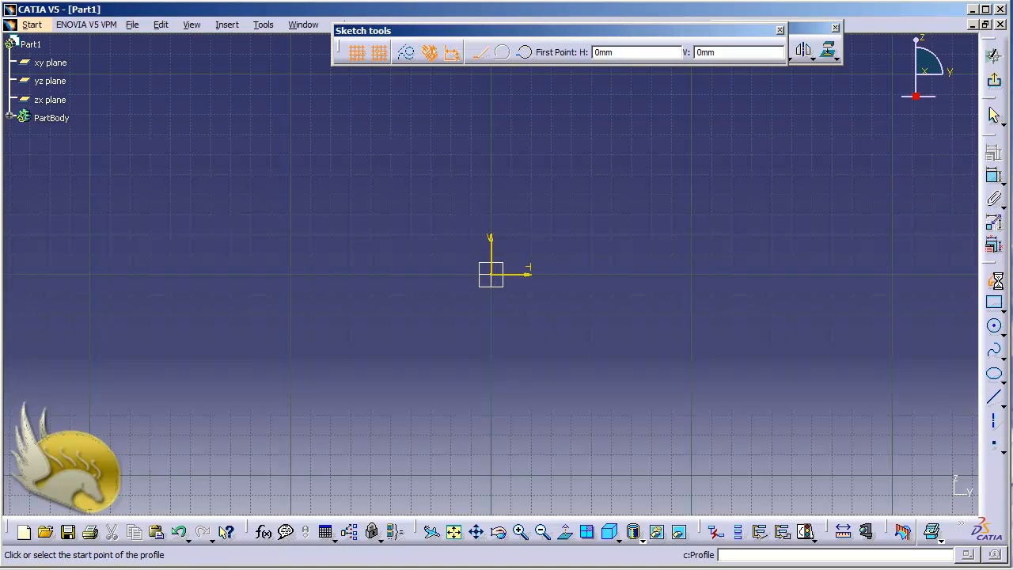
{"action": "left_click", "coordinate": [611, 155]}
{"action": "left_click", "coordinate": [715, 158]}
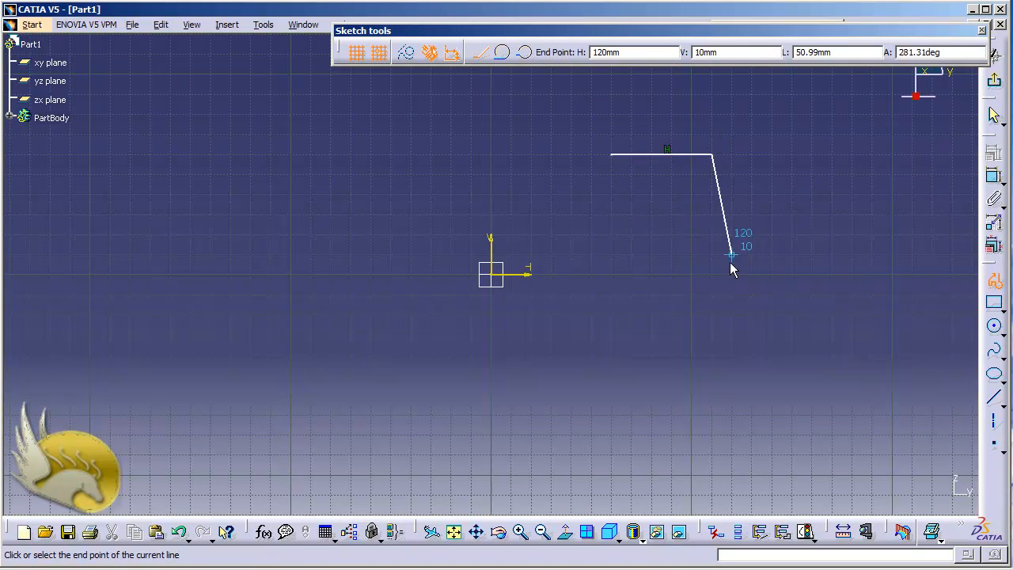
{"action": "left_click", "coordinate": [712, 394]}
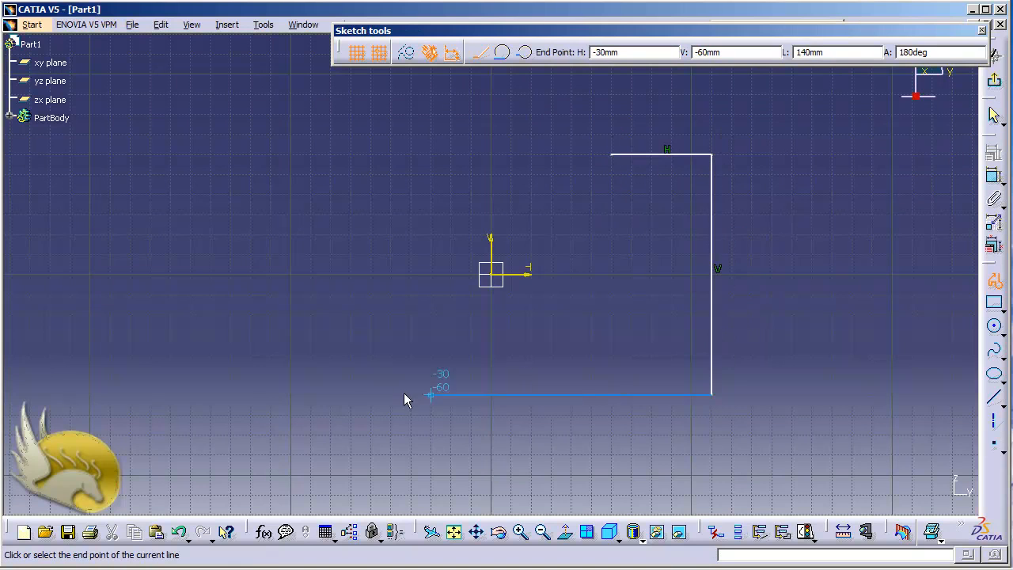
{"action": "left_click", "coordinate": [329, 395]}
{"action": "left_click", "coordinate": [329, 252]}
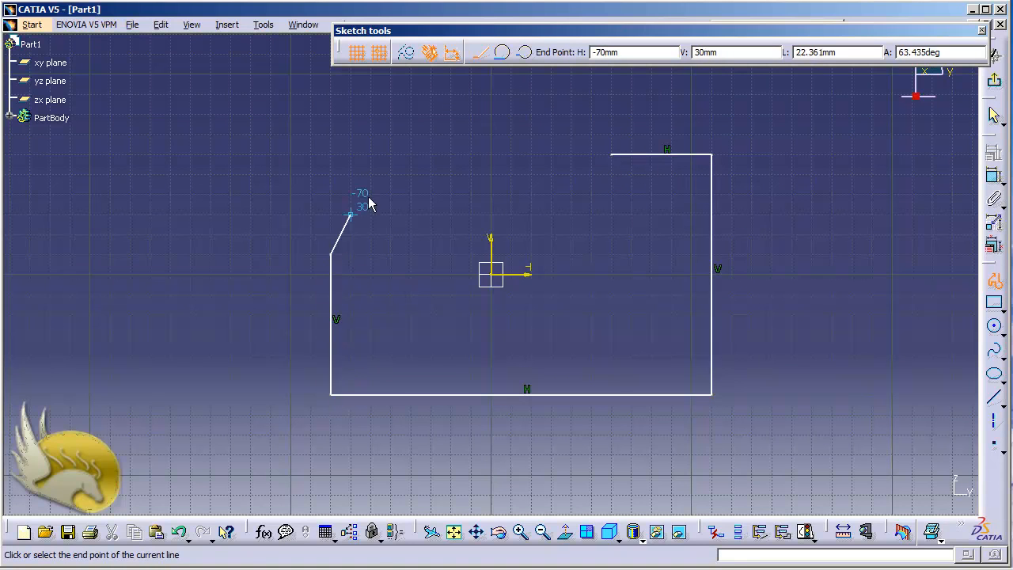
Step: Continue the profile with a tangent arc to (-10, 10) mm and lines through (-10, -30) and (60, -30), closing it at the start point
{"action": "left_click", "coordinate": [501, 52]}
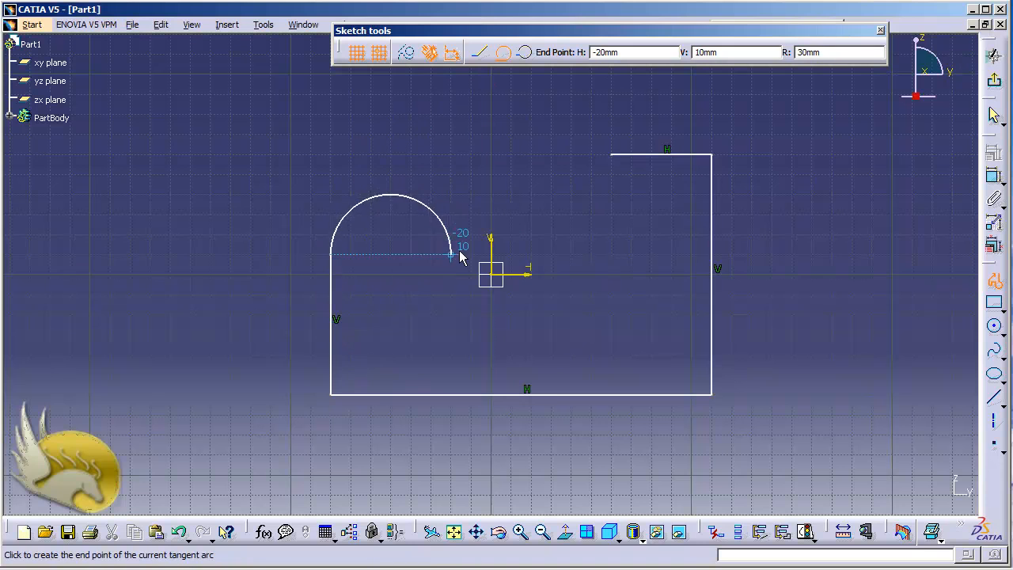
{"action": "left_click", "coordinate": [474, 266]}
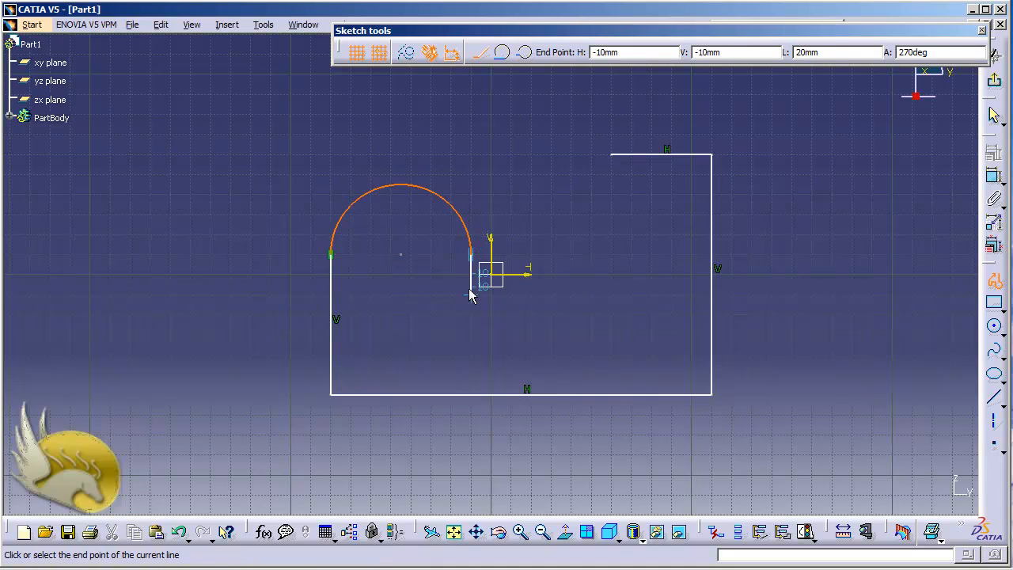
{"action": "left_click", "coordinate": [474, 334]}
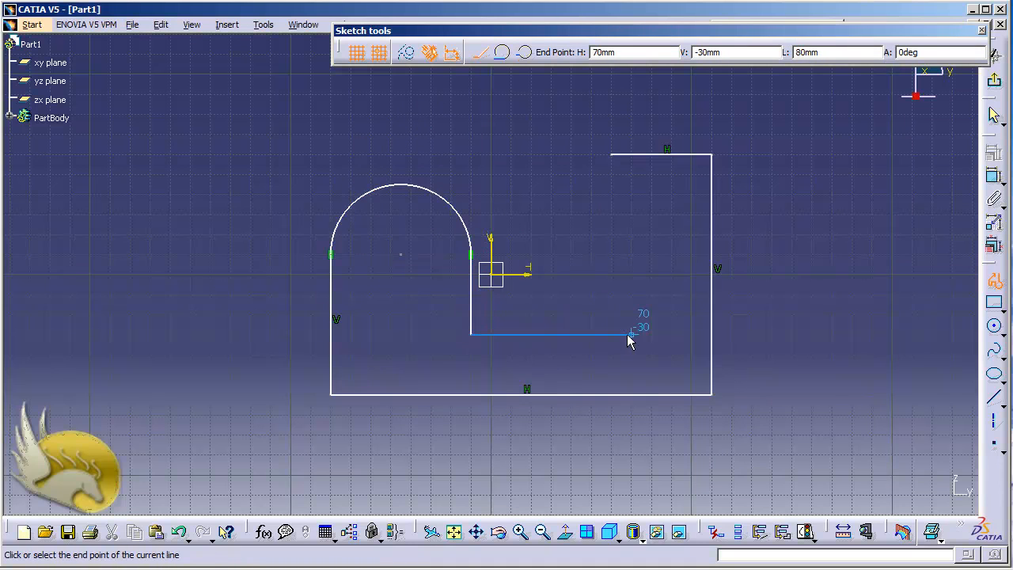
{"action": "left_click", "coordinate": [613, 334]}
{"action": "left_click", "coordinate": [612, 155]}
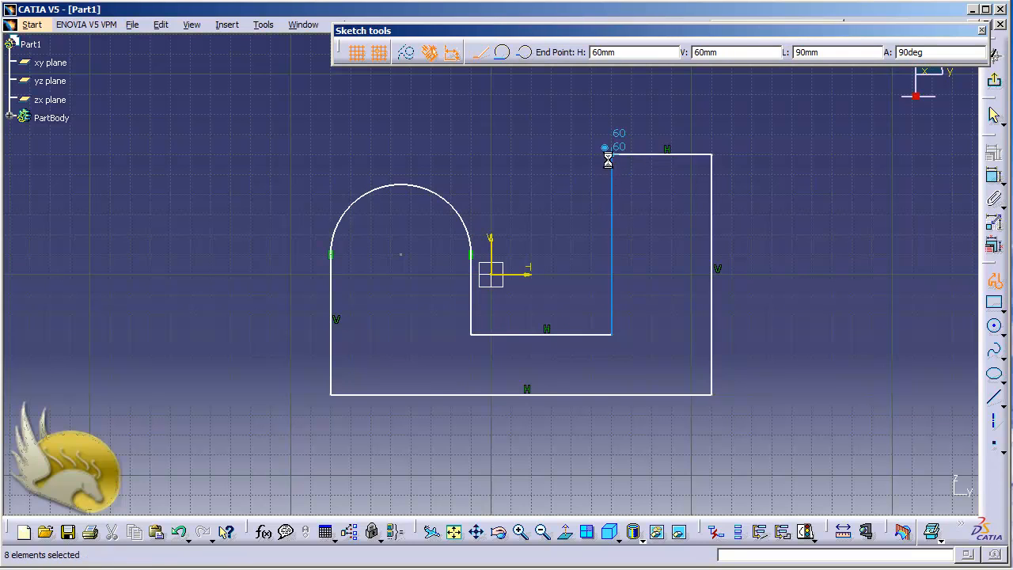
Step: Exit the sketch and pad the closed profile 20 mm with a mirrored extent
{"action": "left_click", "coordinate": [993, 80]}
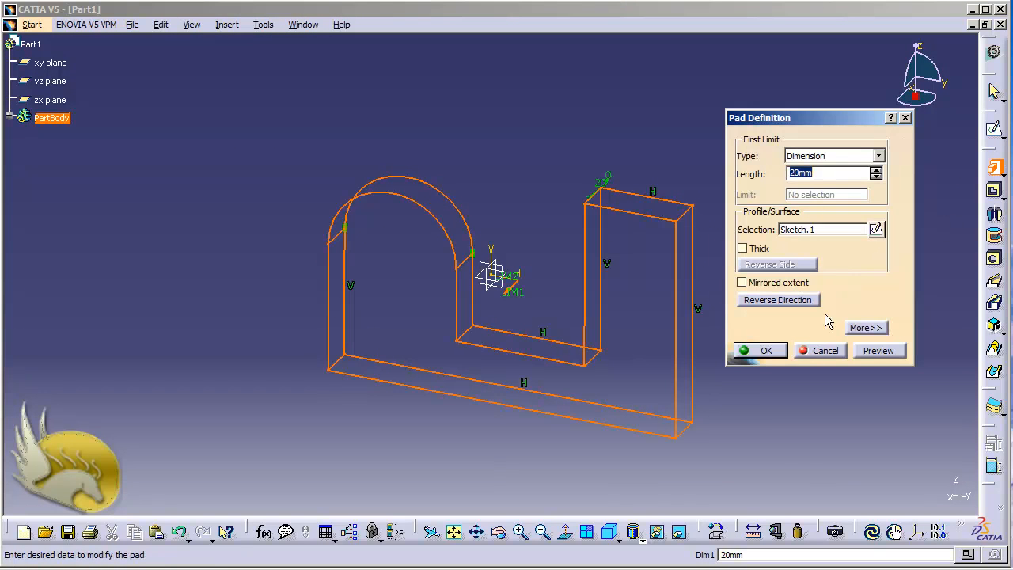
{"action": "left_click", "coordinate": [741, 282]}
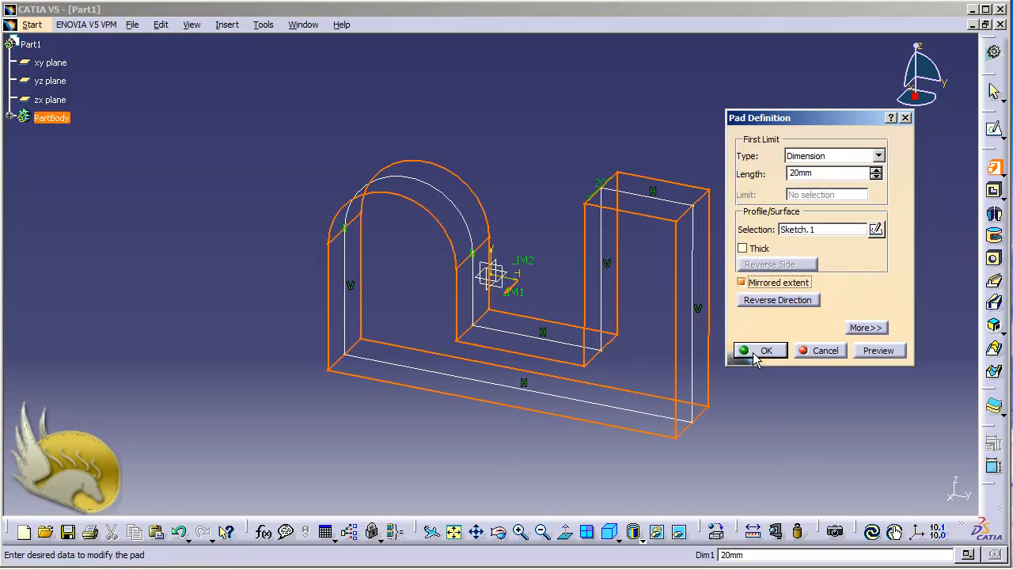
{"action": "left_click", "coordinate": [755, 353]}
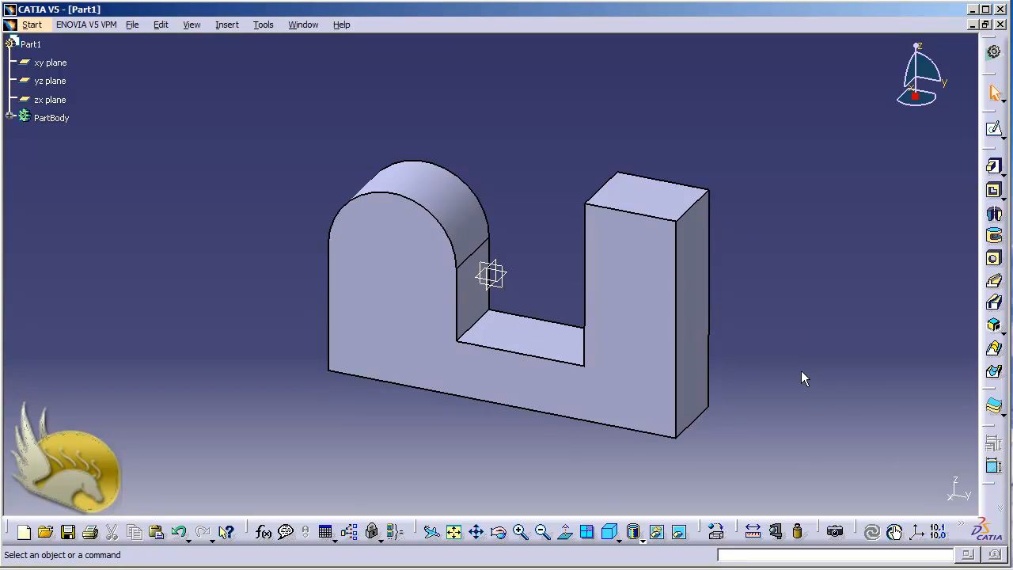
{"action": "left_click", "coordinate": [425, 303]}
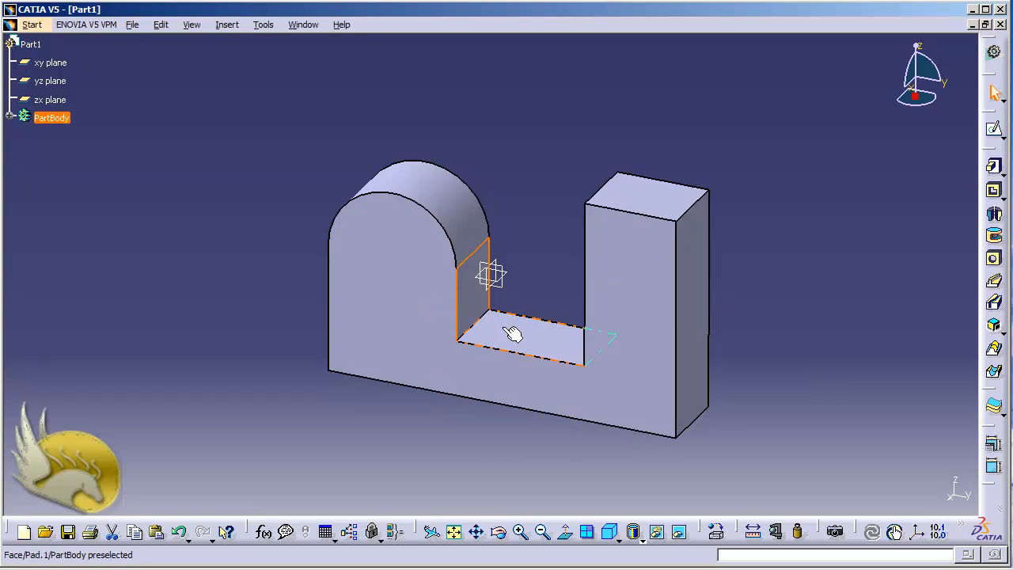
{"action": "left_click", "coordinate": [608, 349]}
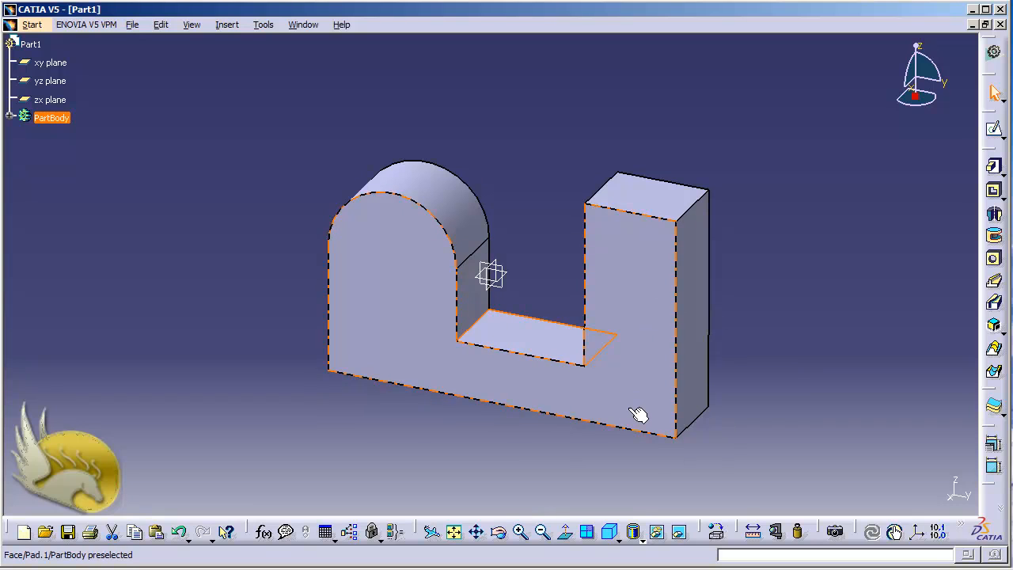
{"action": "left_click", "coordinate": [262, 372]}
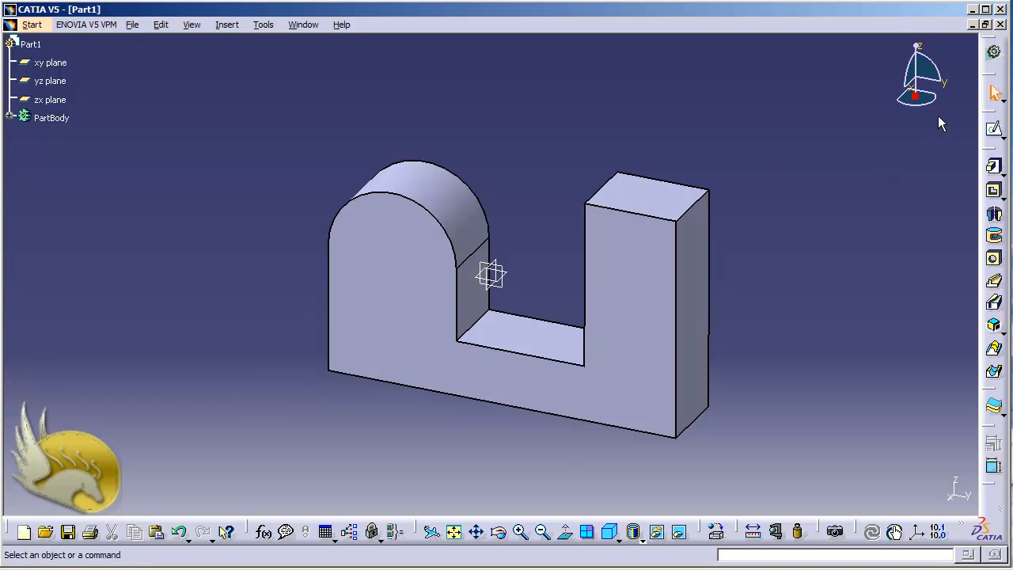
Step: Display the Reference Elements (Extended) tools in the Part Design workbench
{"action": "right_click", "coordinate": [991, 80]}
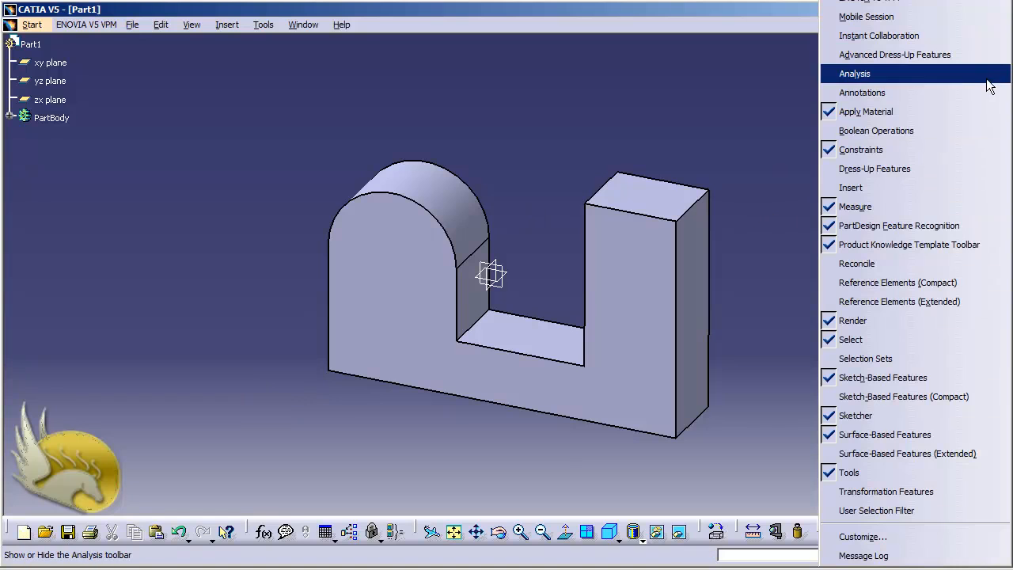
{"action": "left_click", "coordinate": [844, 304]}
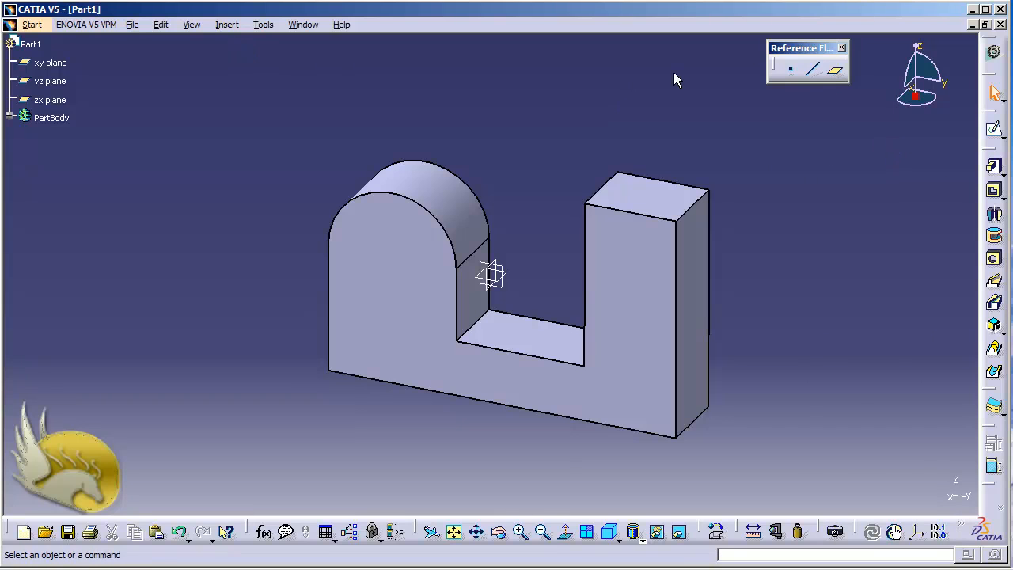
Step: Locate the wireframe Plane command in the Wireframe and Surface Design workbench and return to Part Design
{"action": "left_click", "coordinate": [32, 25]}
{"action": "mouse_move", "coordinate": [88, 67]}
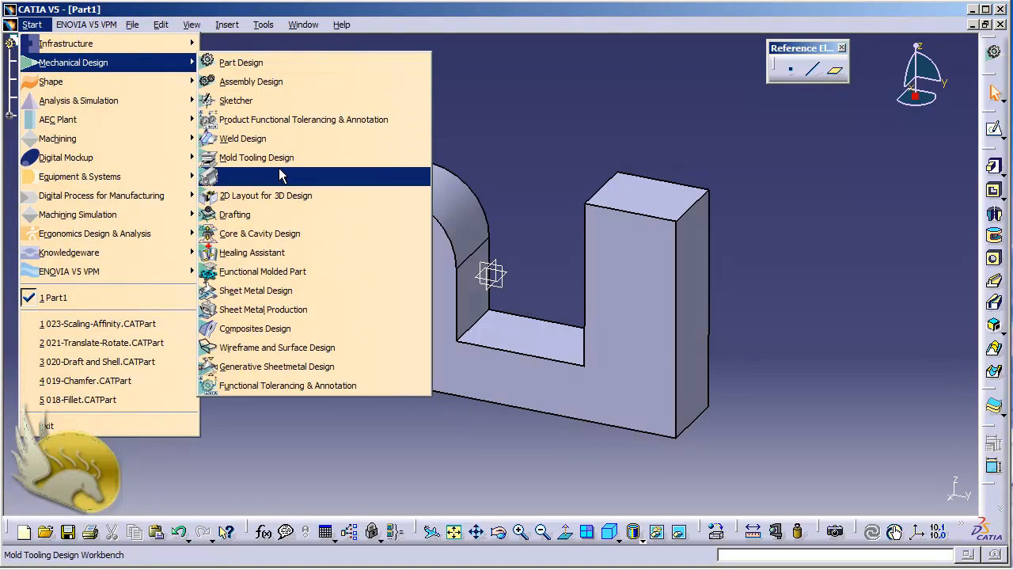
{"action": "left_click", "coordinate": [286, 349]}
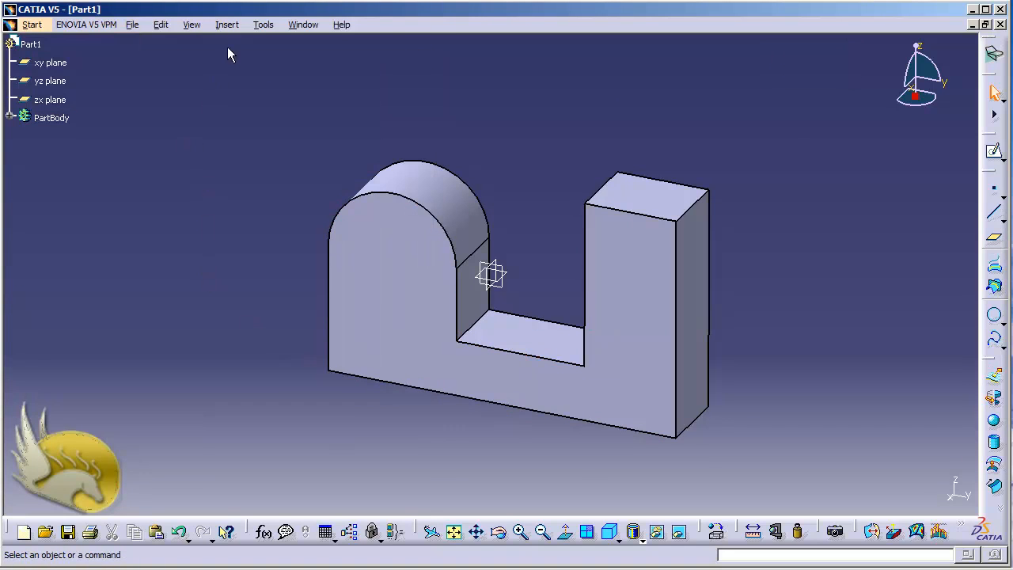
{"action": "left_click", "coordinate": [227, 25]}
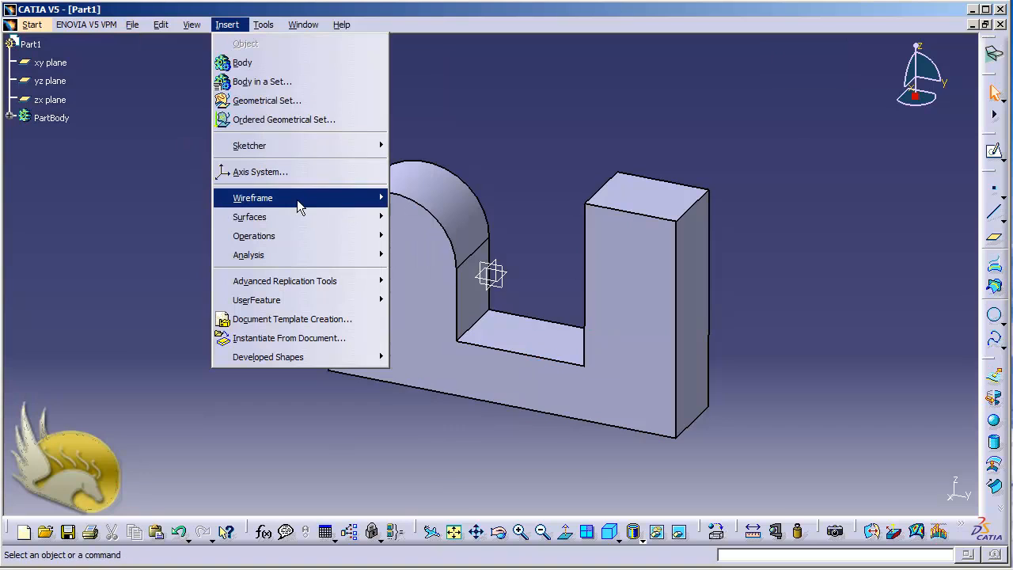
{"action": "mouse_move", "coordinate": [300, 200]}
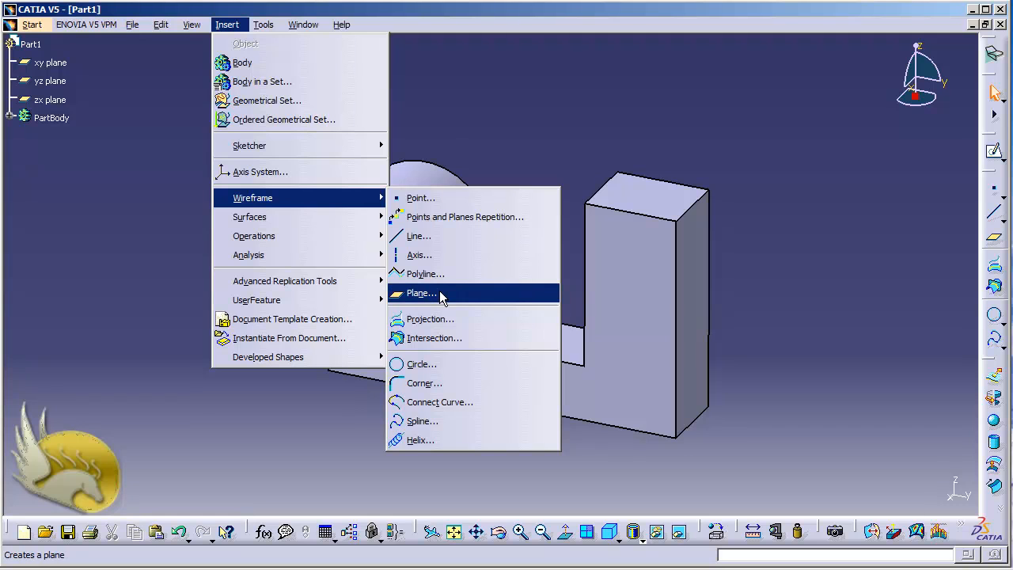
{"action": "mouse_move", "coordinate": [35, 29]}
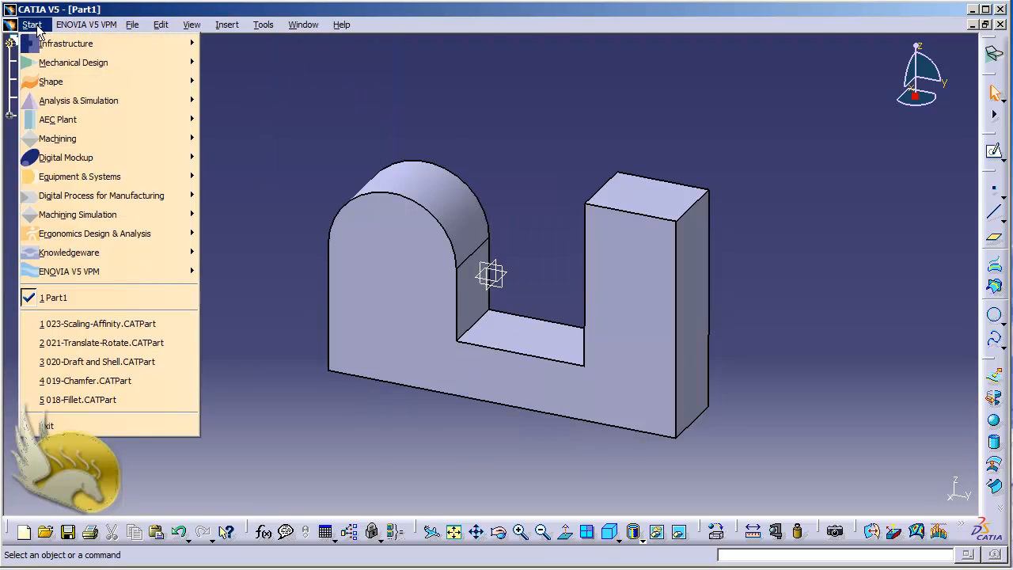
{"action": "left_click", "coordinate": [222, 64]}
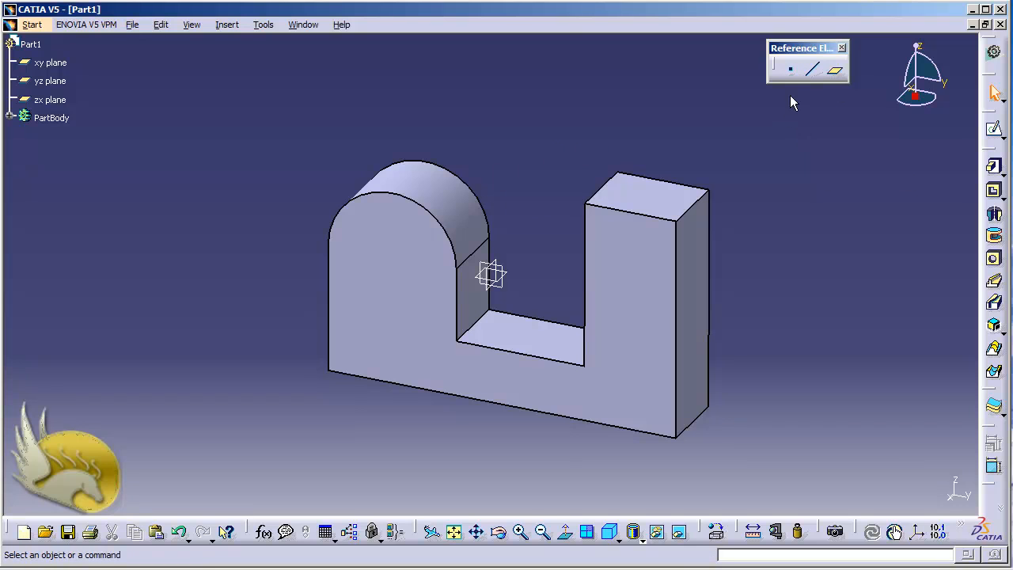
Step: Create a reference plane offset 50 mm from the top face of the pad's tall rectangular block
{"action": "left_click", "coordinate": [835, 69]}
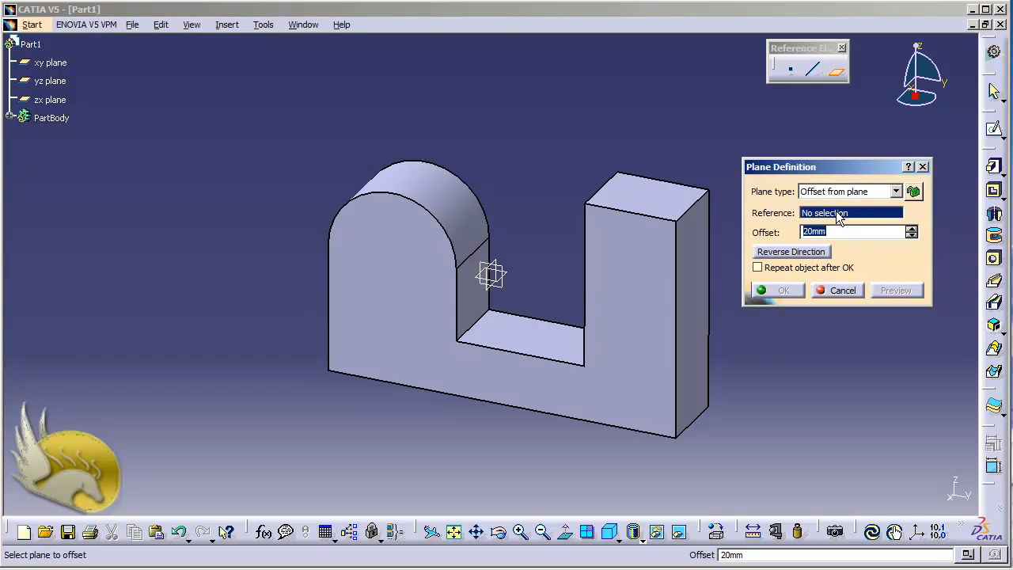
{"action": "left_click", "coordinate": [667, 204]}
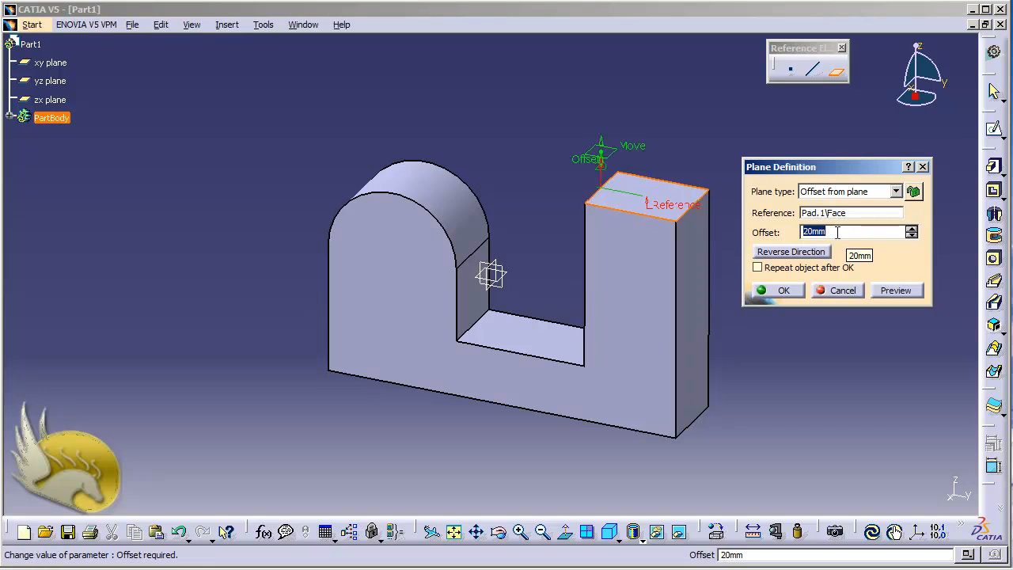
{"action": "type", "text": "50"}
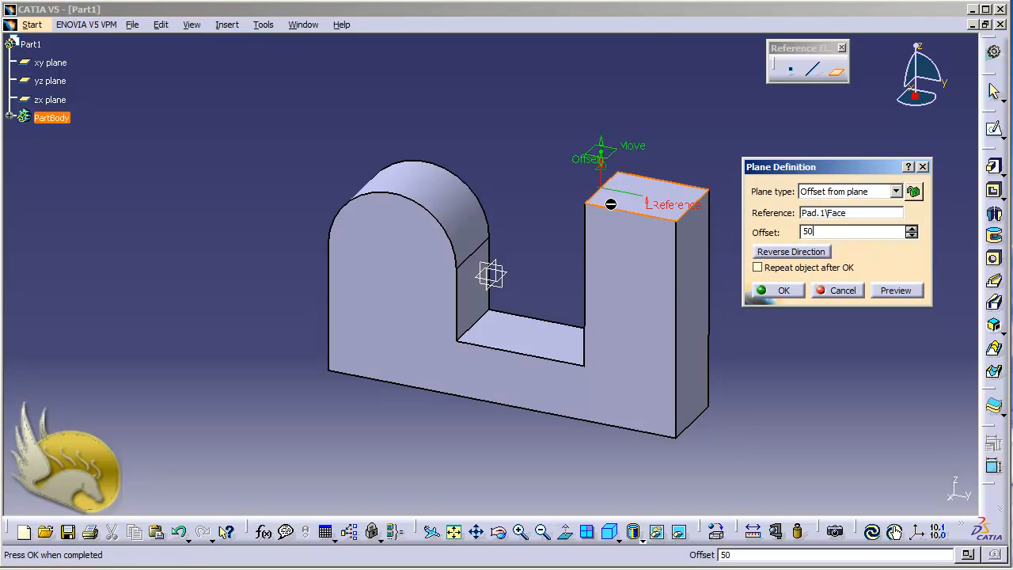
{"action": "left_click", "coordinate": [795, 292]}
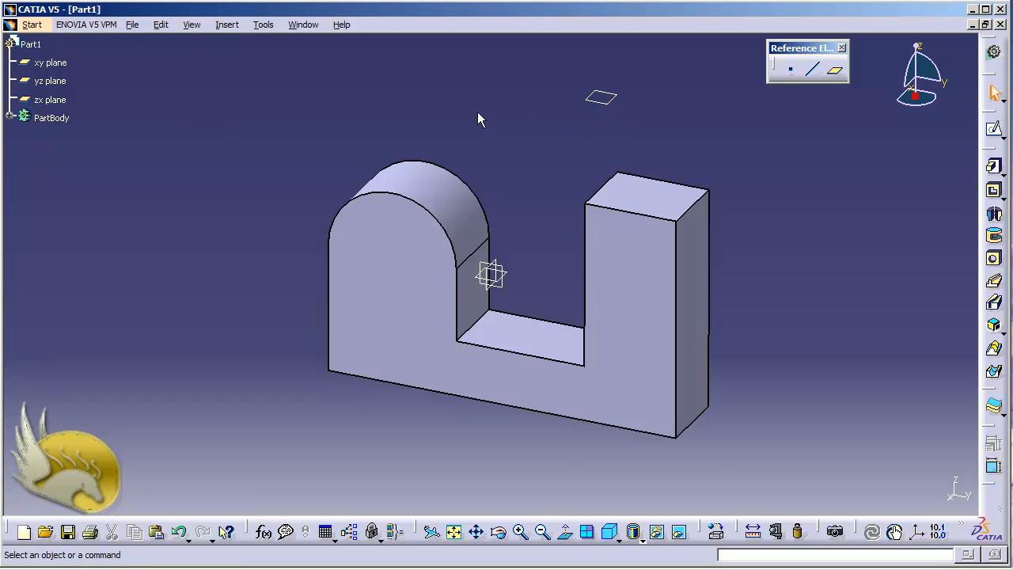
Step: Start a sketch on the new offset plane and draw a wide rectangle beside the pad, clear of its outline
{"action": "left_click", "coordinate": [10, 116]}
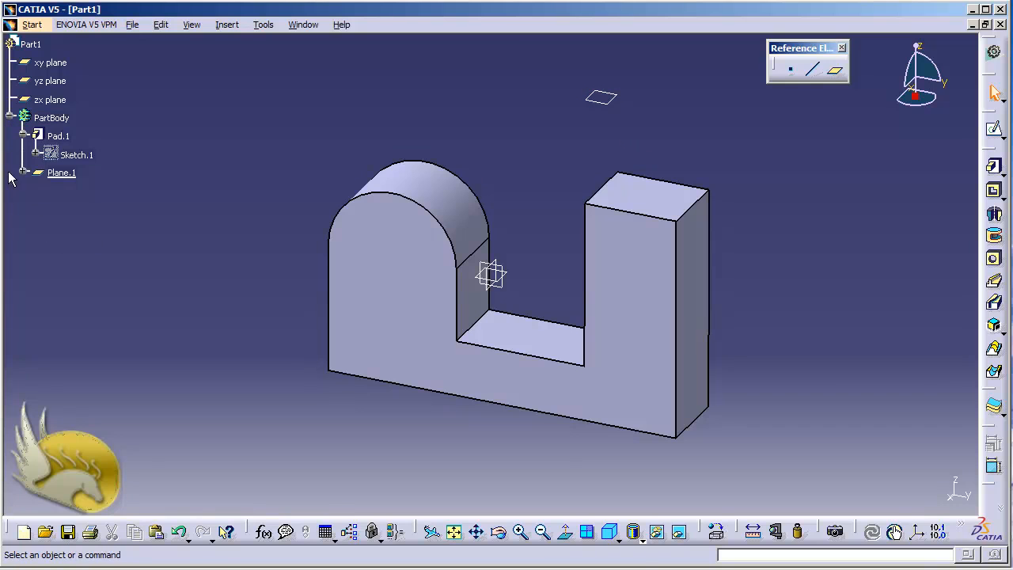
{"action": "left_click", "coordinate": [59, 174]}
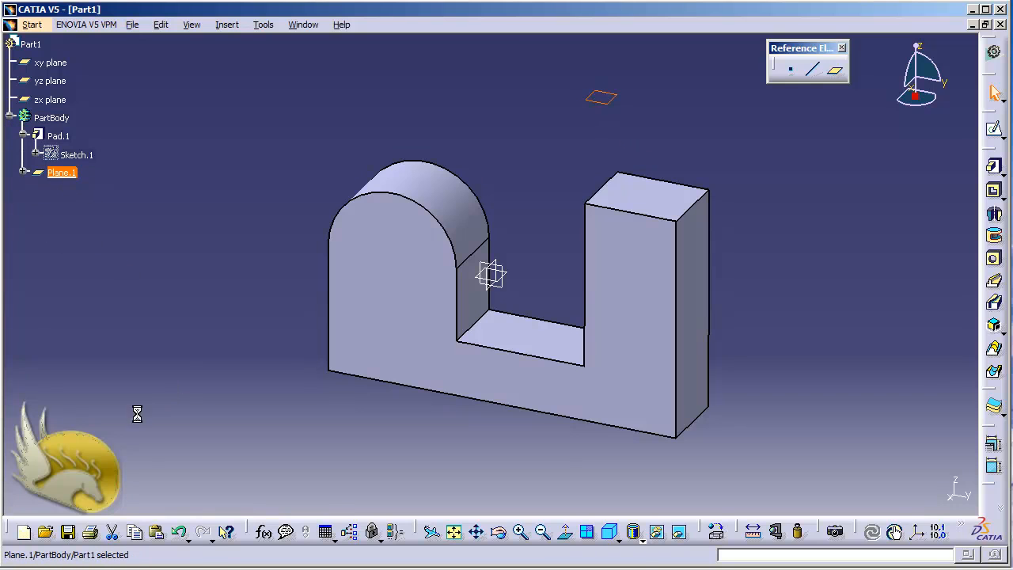
{"action": "left_click", "coordinate": [994, 128]}
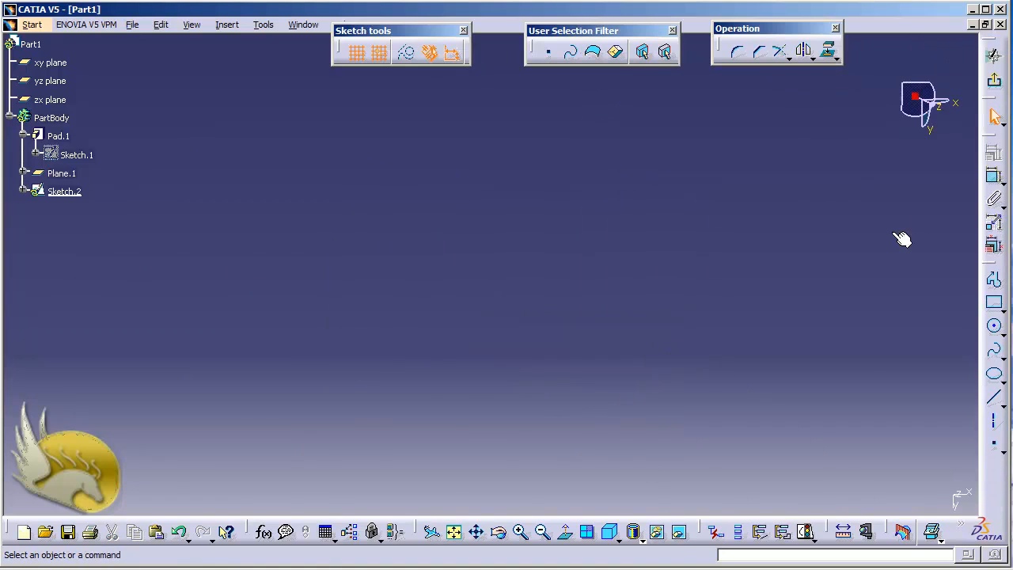
{"action": "left_click", "coordinate": [455, 533]}
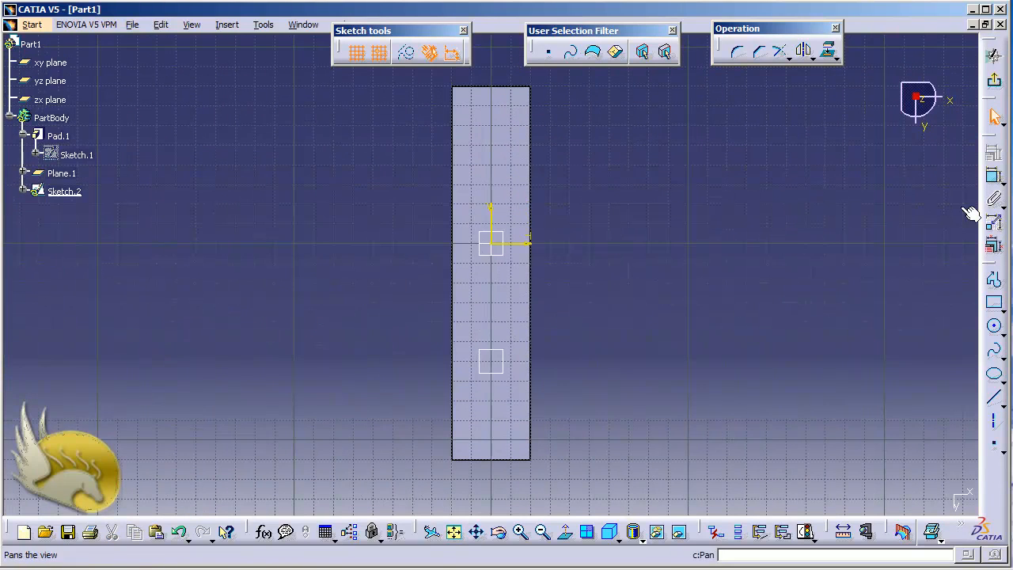
{"action": "left_click", "coordinate": [994, 303]}
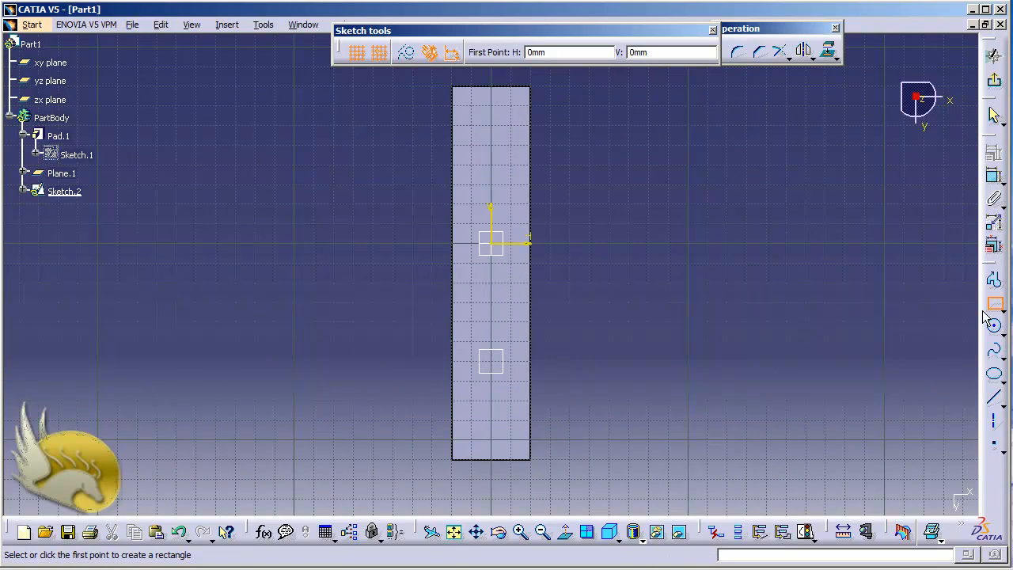
{"action": "left_click", "coordinate": [668, 361]}
{"action": "left_click", "coordinate": [806, 419]}
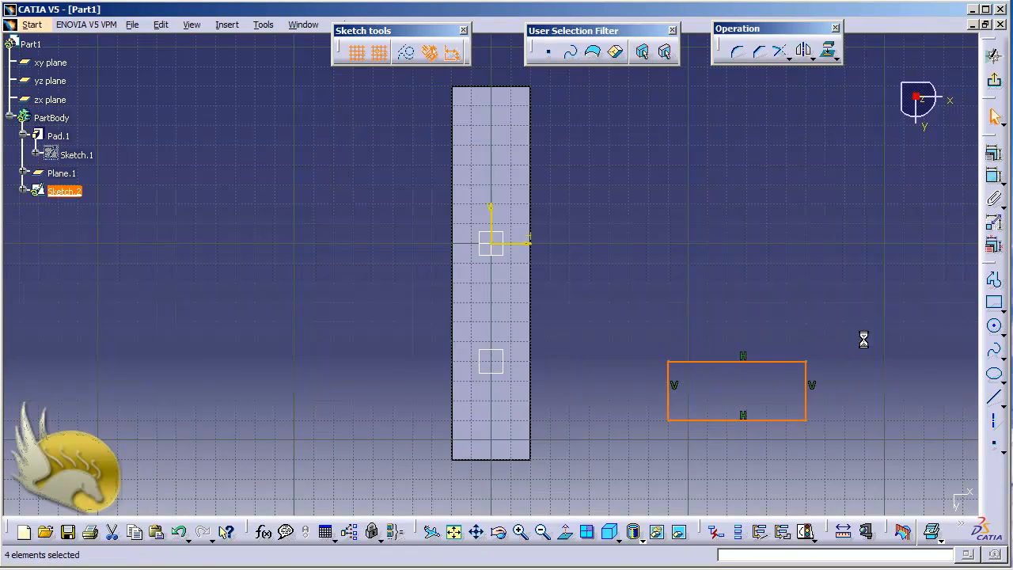
Step: Exit the sketch and pad the rectangle 20 mm in the reversed direction
{"action": "left_click", "coordinate": [993, 80]}
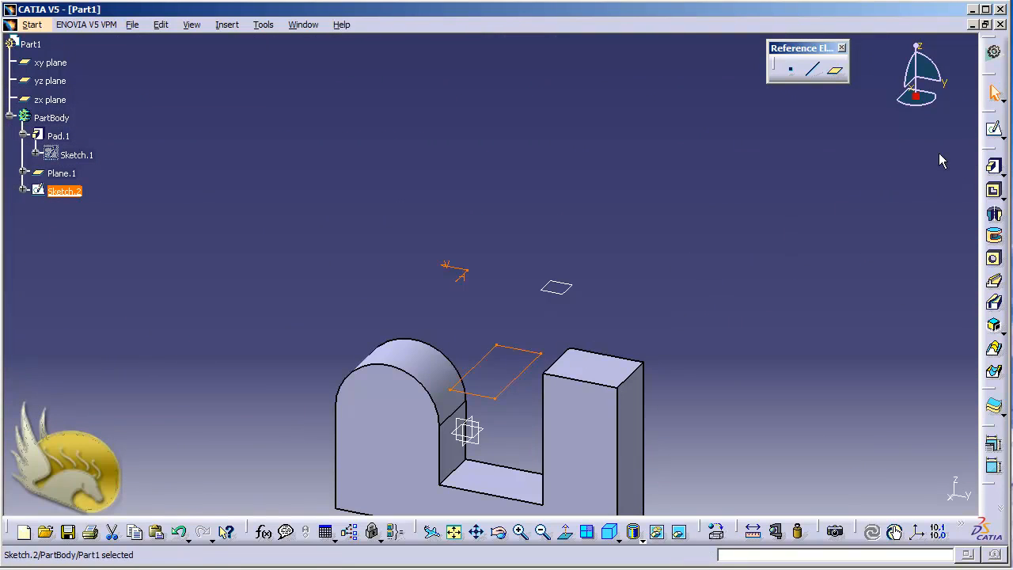
{"action": "left_click", "coordinate": [993, 165]}
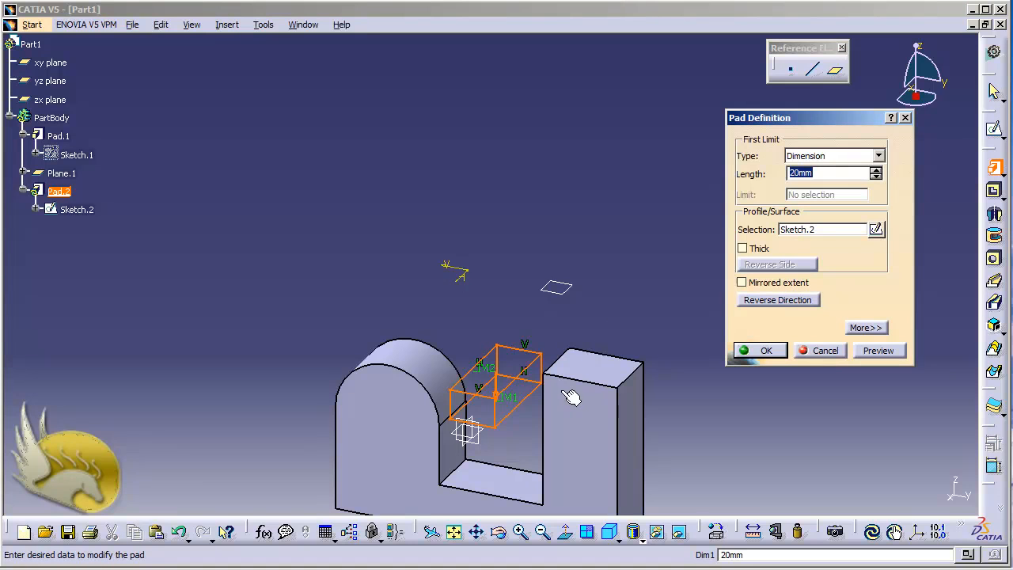
{"action": "left_click", "coordinate": [758, 299]}
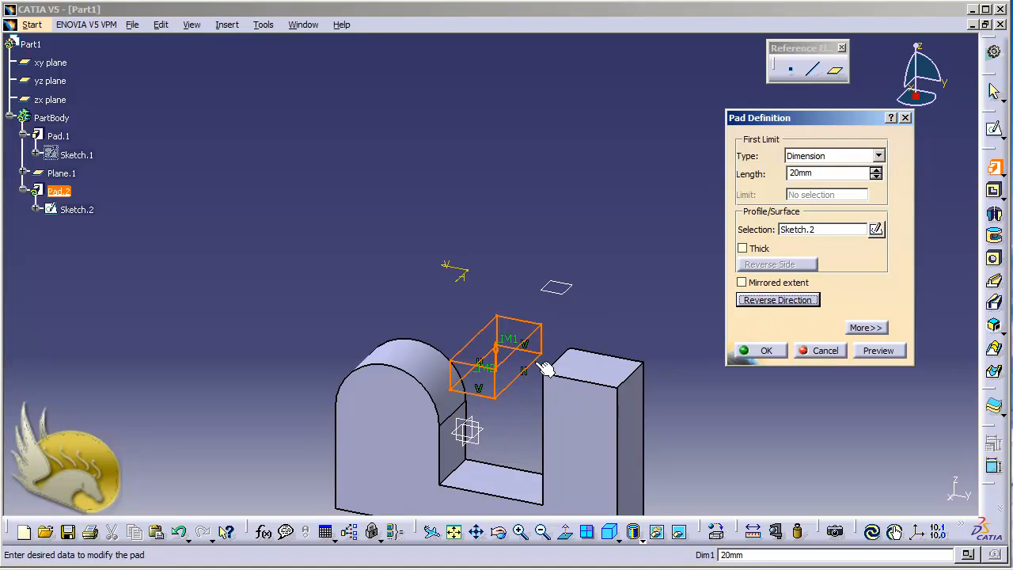
{"action": "left_click", "coordinate": [761, 350]}
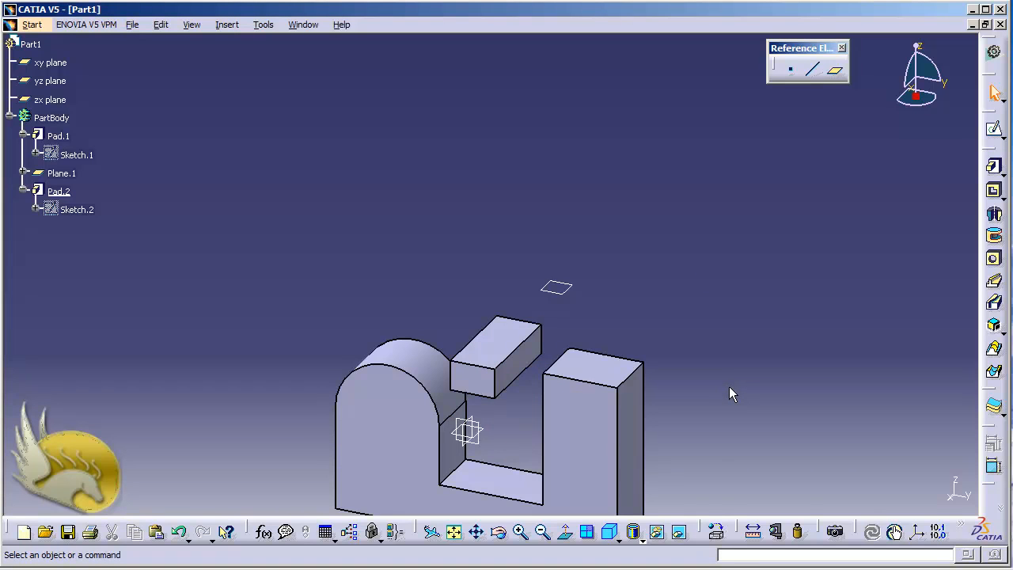
{"action": "key", "text": "shift+Left"}
{"action": "key", "text": "shift+Left"}
{"action": "key", "text": "shift+Left"}
{"action": "key", "text": "shift+Left"}
{"action": "key", "text": "shift+Left"}
{"action": "key", "text": "shift+Left"}
{"action": "key", "text": "shift+Left"}
{"action": "key", "text": "shift+Left"}
{"action": "key", "text": "shift+Left"}
{"action": "key", "text": "shift+Left"}
{"action": "key", "text": "shift+Left"}
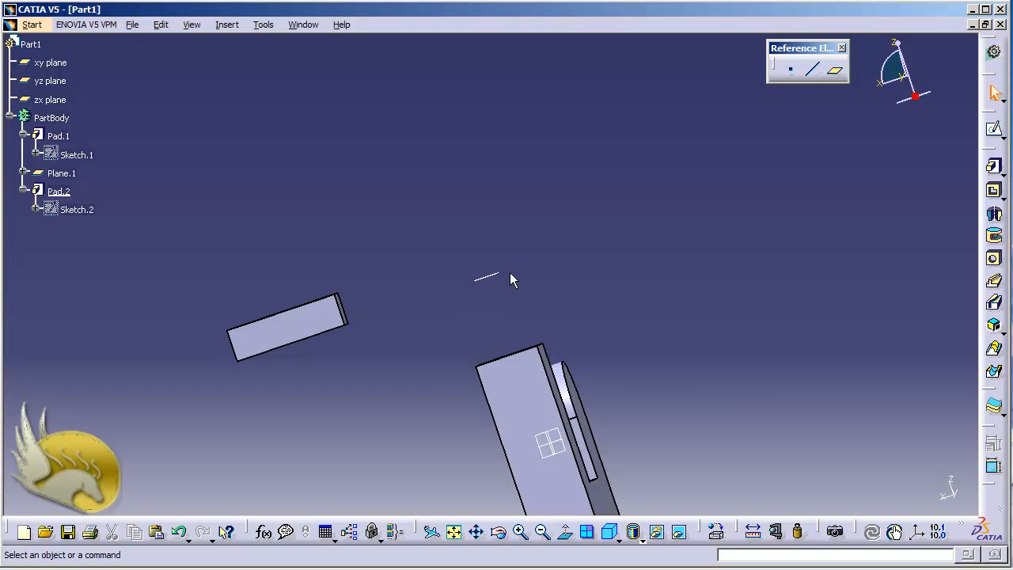
Step: Undo the rectangular pad and its sketch, and restore the isometric view
{"action": "key", "text": "ctrl+z"}
{"action": "key", "text": "ctrl+z"}
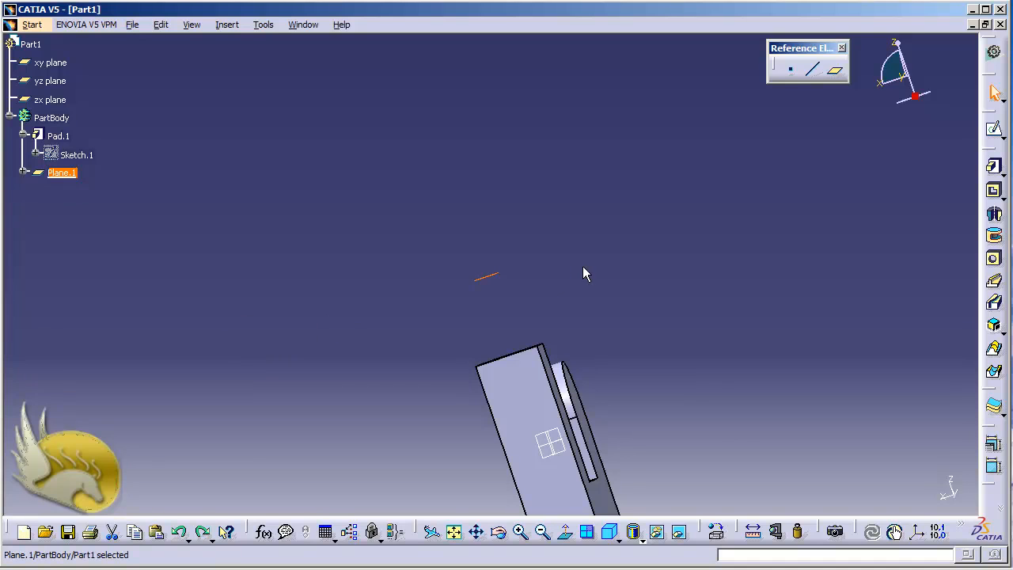
{"action": "left_click", "coordinate": [610, 535]}
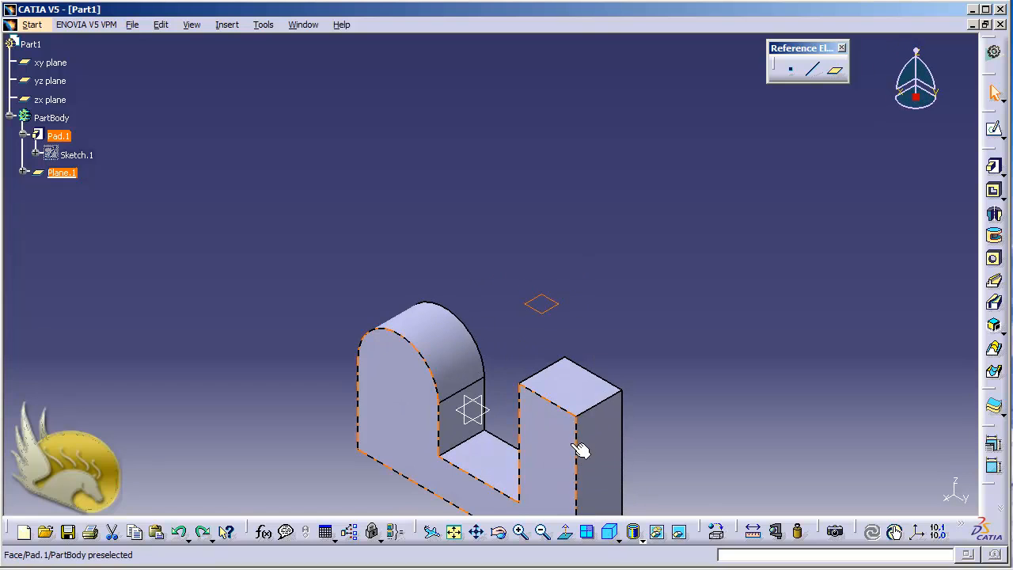
Step: Hide the offset reference plane above the tall rectangular block
{"action": "right_click", "coordinate": [557, 310]}
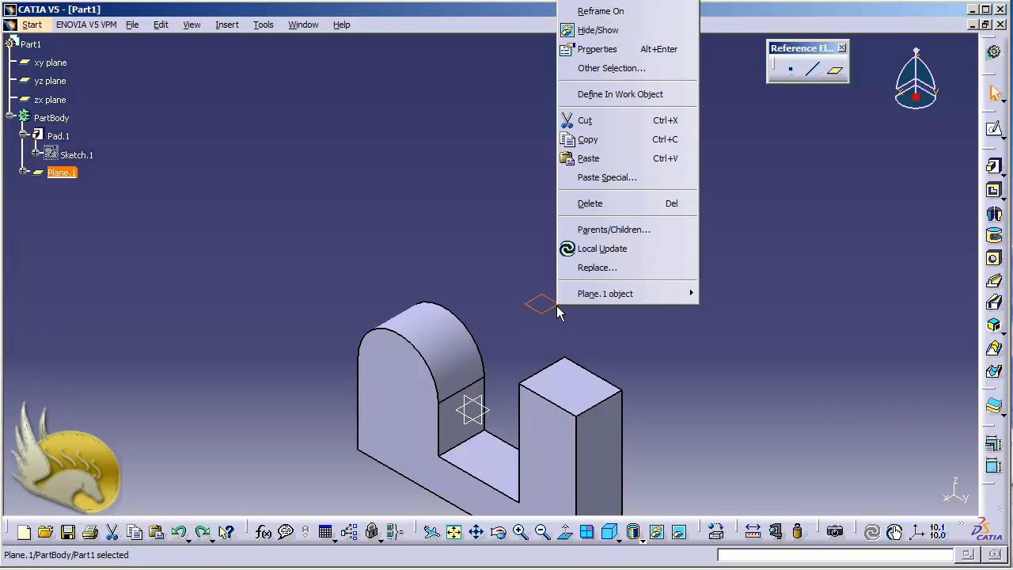
{"action": "left_click", "coordinate": [595, 32]}
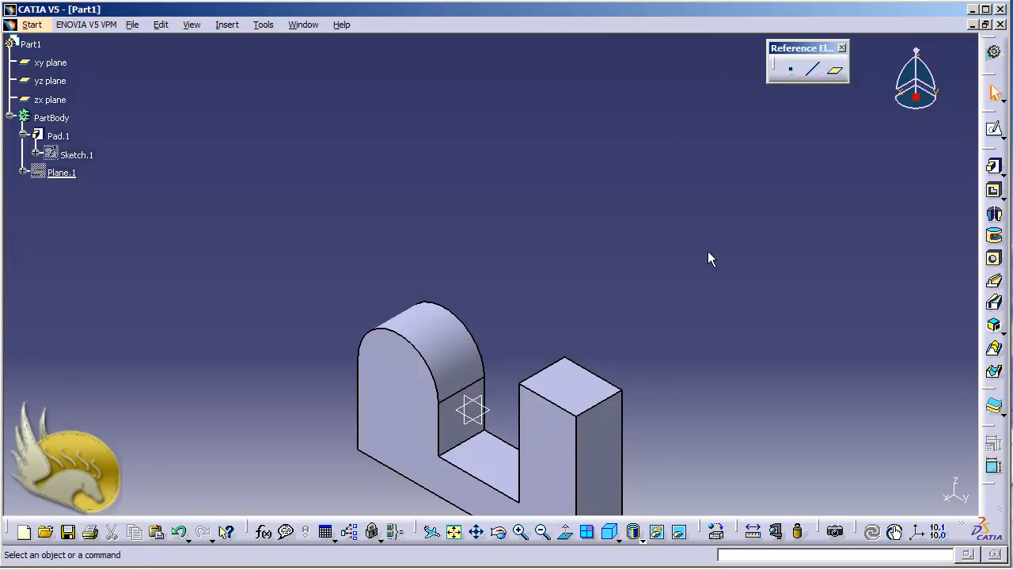
{"action": "left_click", "coordinate": [835, 70]}
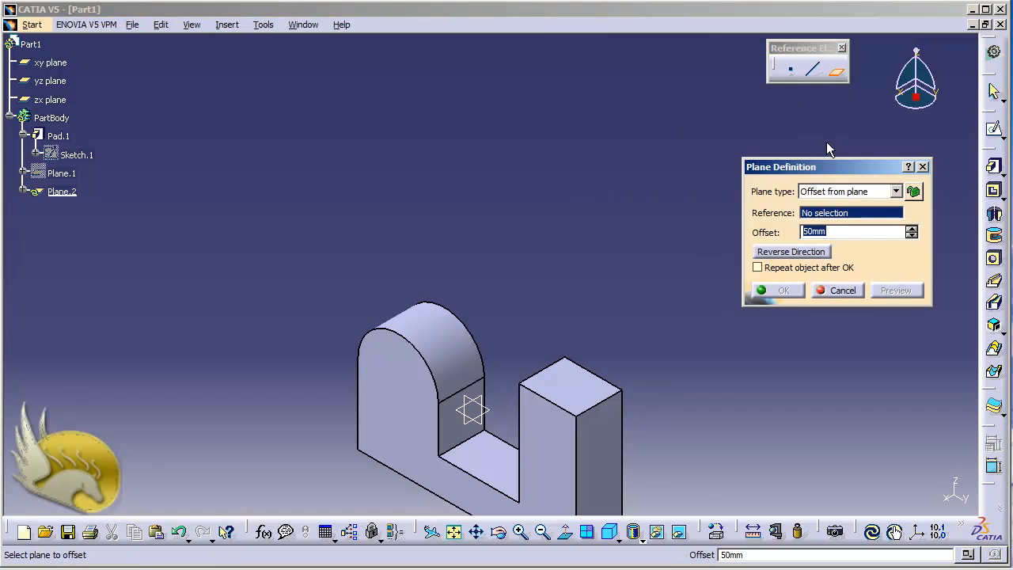
{"action": "left_click", "coordinate": [895, 191]}
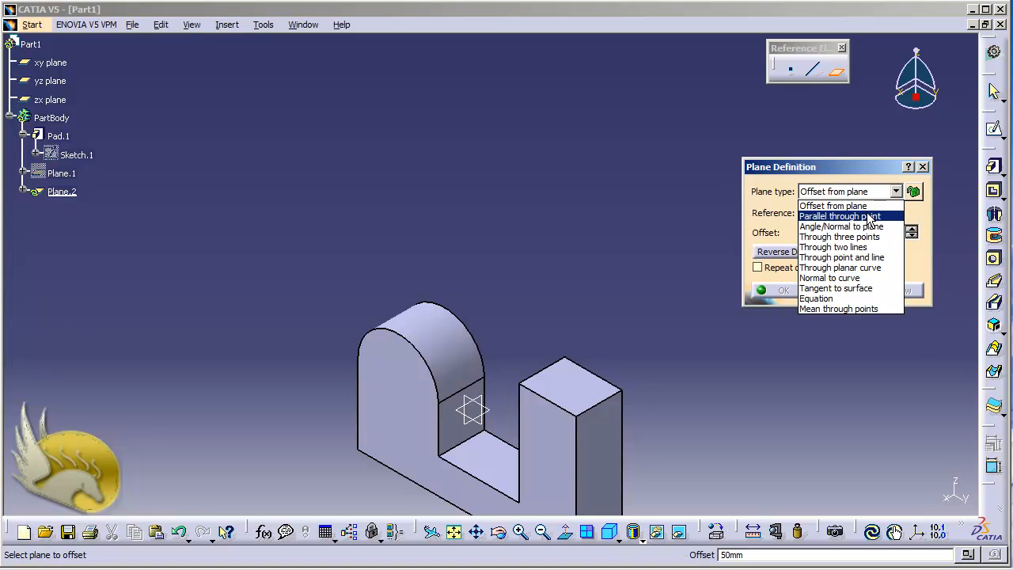
{"action": "left_click", "coordinate": [869, 216]}
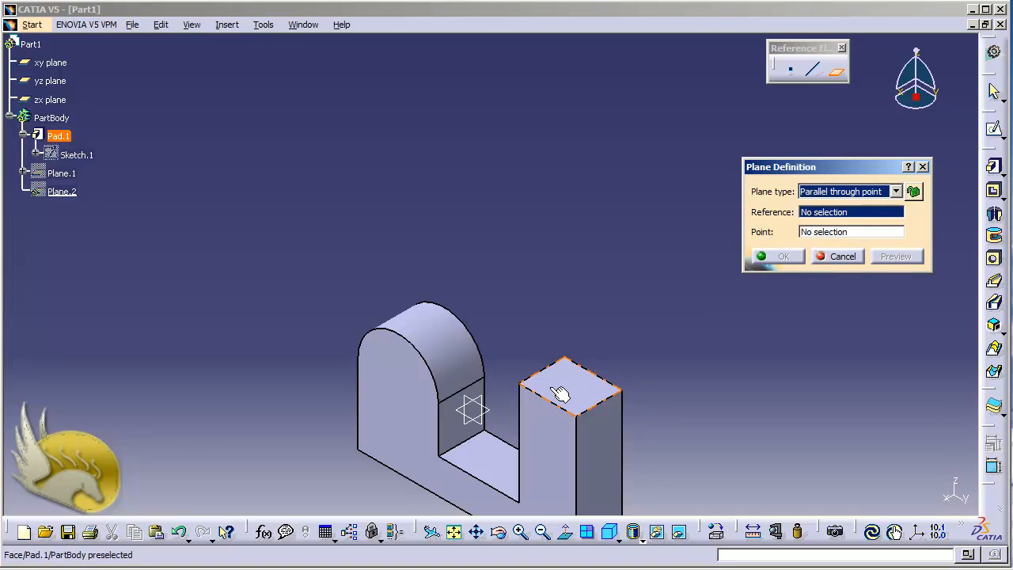
{"action": "right_click", "coordinate": [841, 235]}
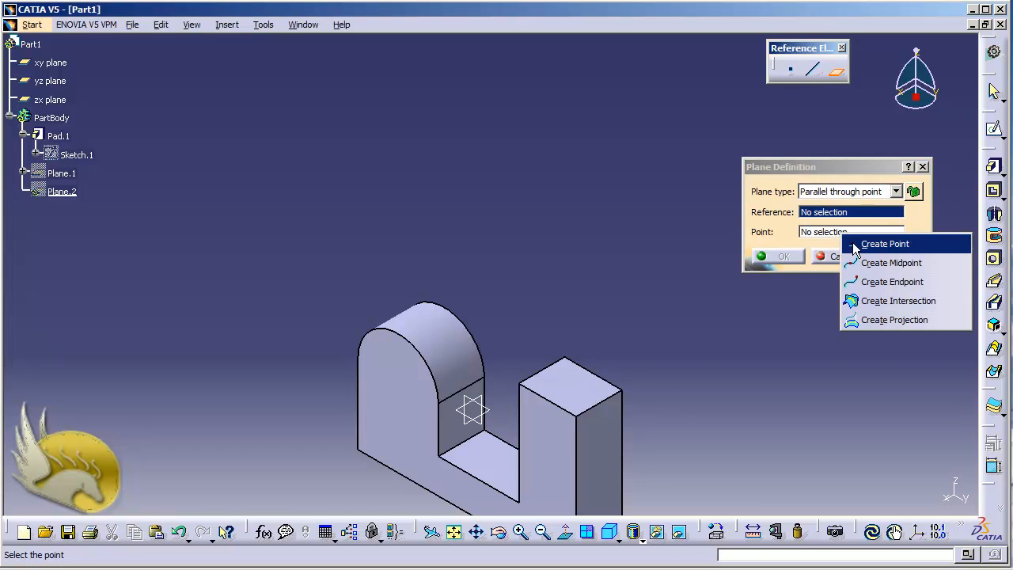
{"action": "left_click", "coordinate": [854, 246]}
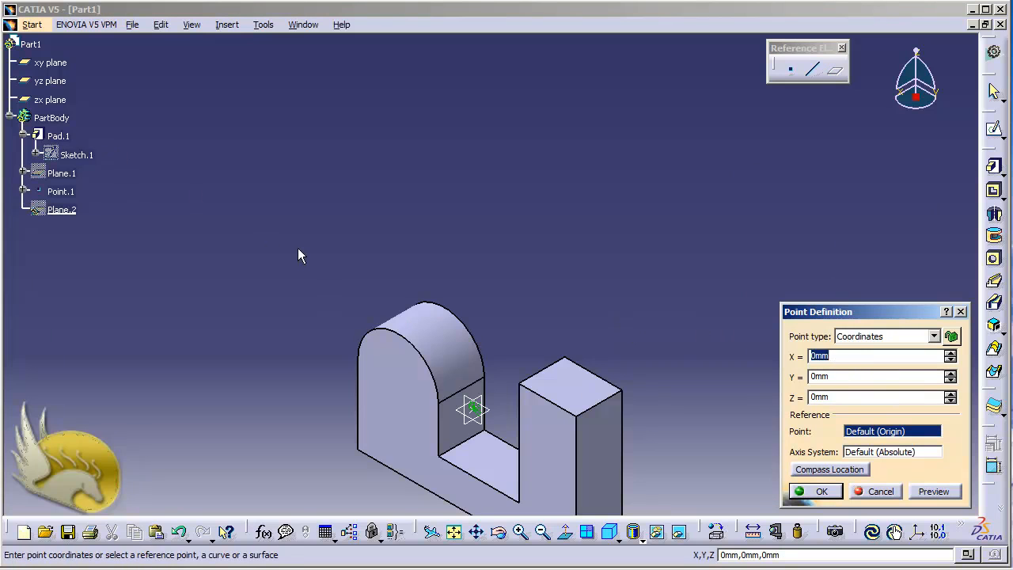
{"action": "left_click", "coordinate": [882, 489]}
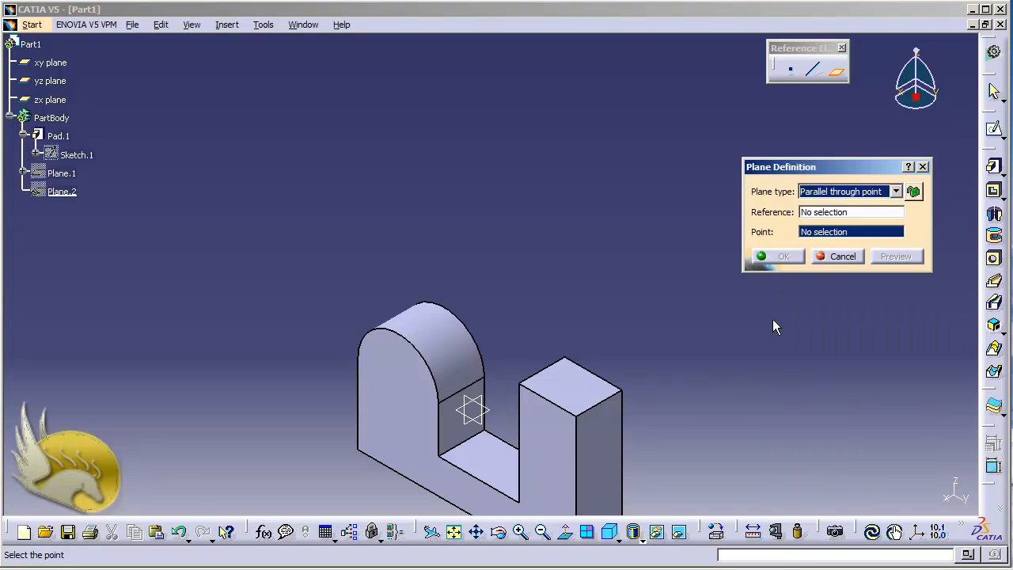
{"action": "left_click", "coordinate": [837, 258]}
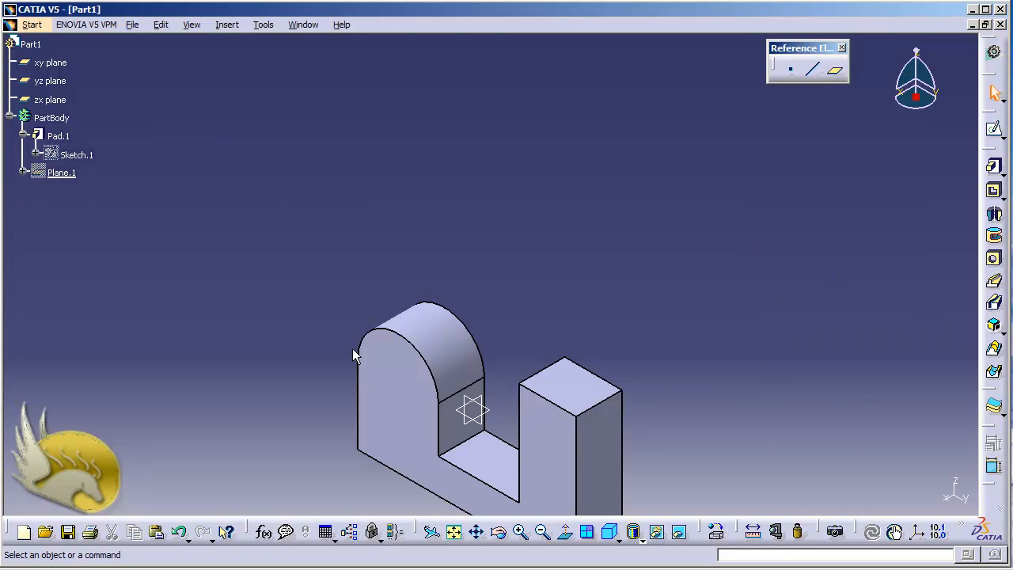
Step: Sketch a single point on the pad's front face plane, above and beyond the tall block, with V at about 140 mm
{"action": "left_click", "coordinate": [554, 464]}
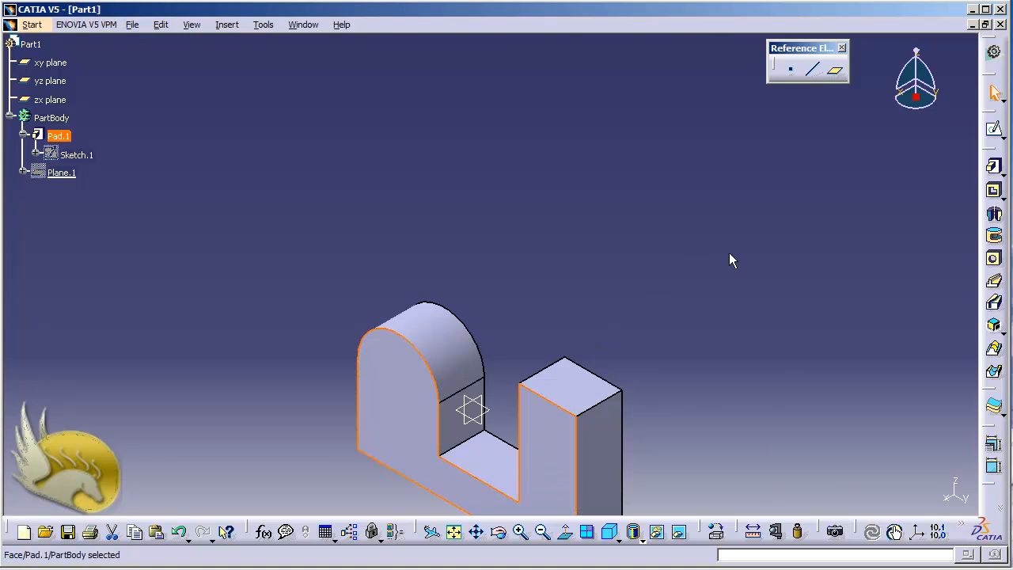
{"action": "left_click", "coordinate": [993, 129]}
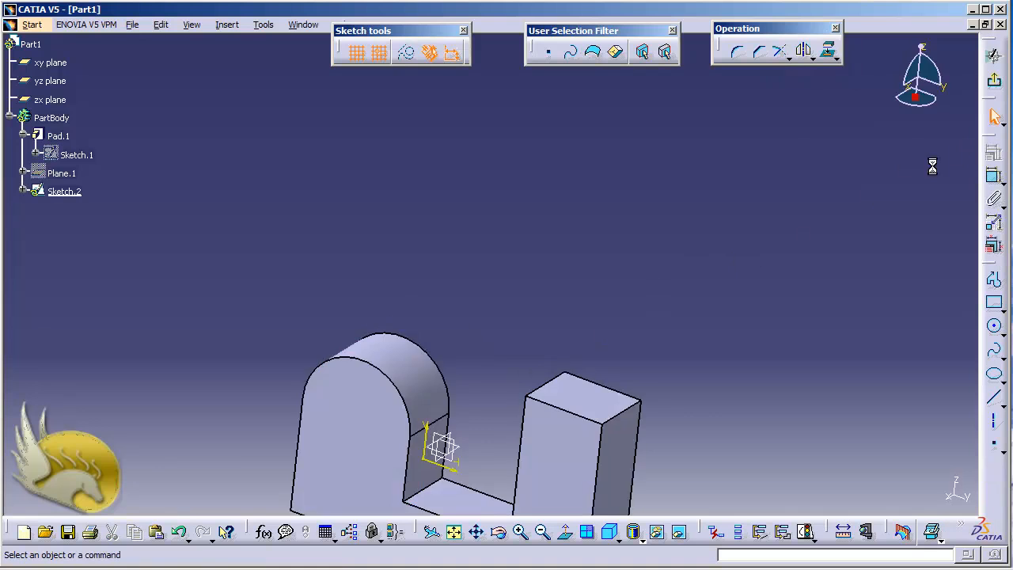
{"action": "left_click", "coordinate": [993, 445]}
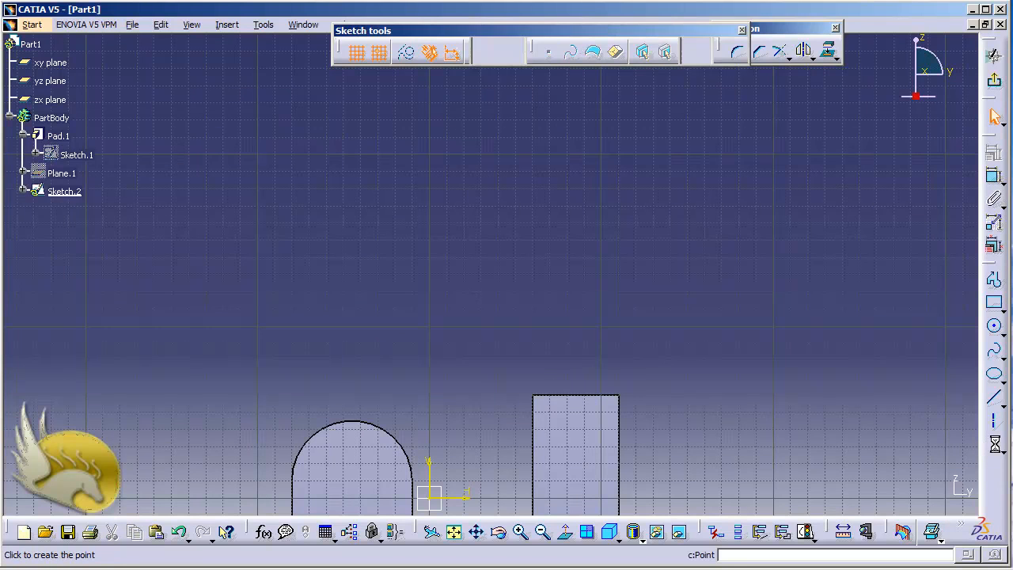
{"action": "left_click", "coordinate": [739, 258]}
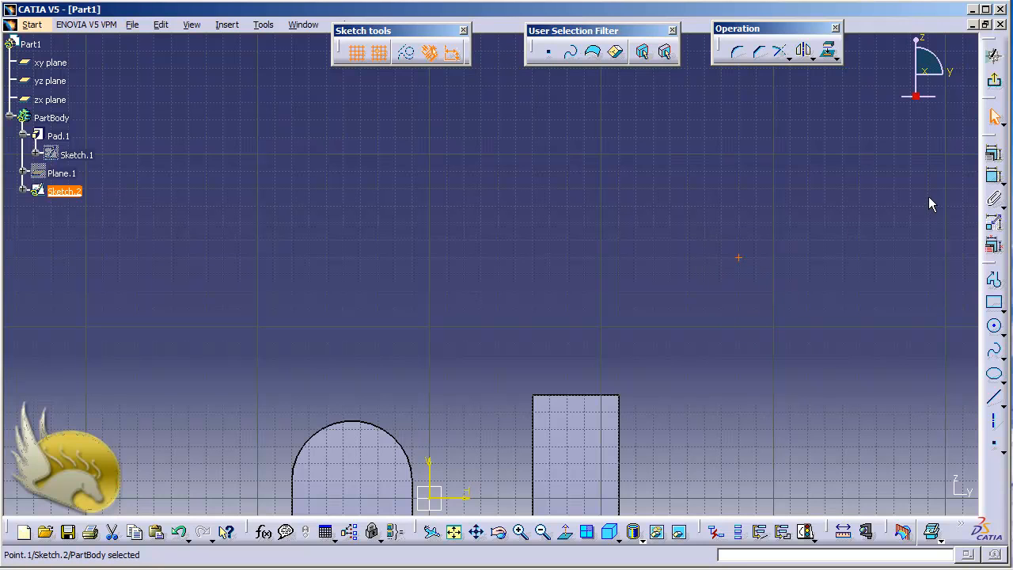
{"action": "left_click", "coordinate": [993, 81]}
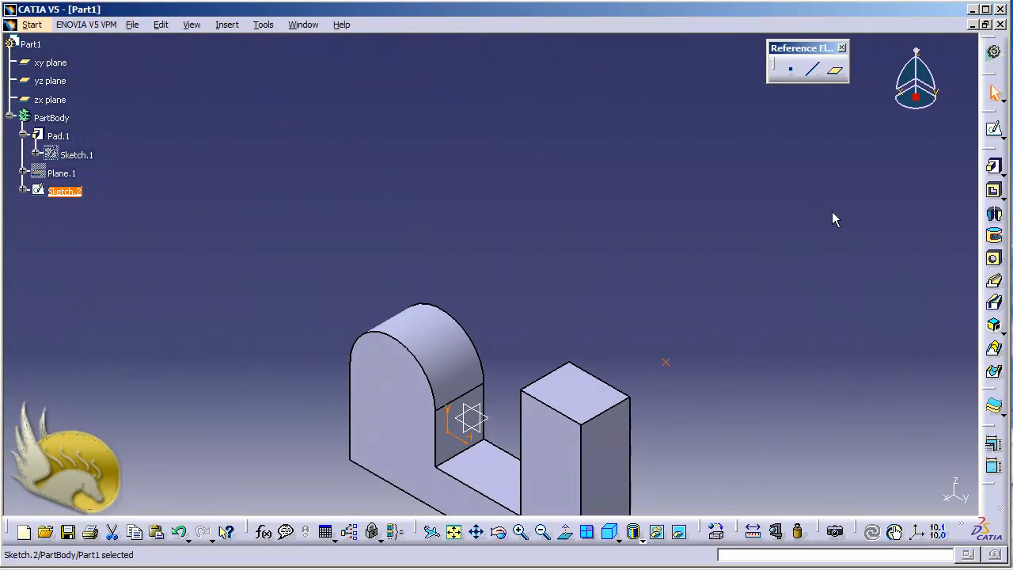
Step: Create a Parallel through point plane from the tall block's top face and the sketched point, and hide that plane
{"action": "left_click", "coordinate": [834, 69]}
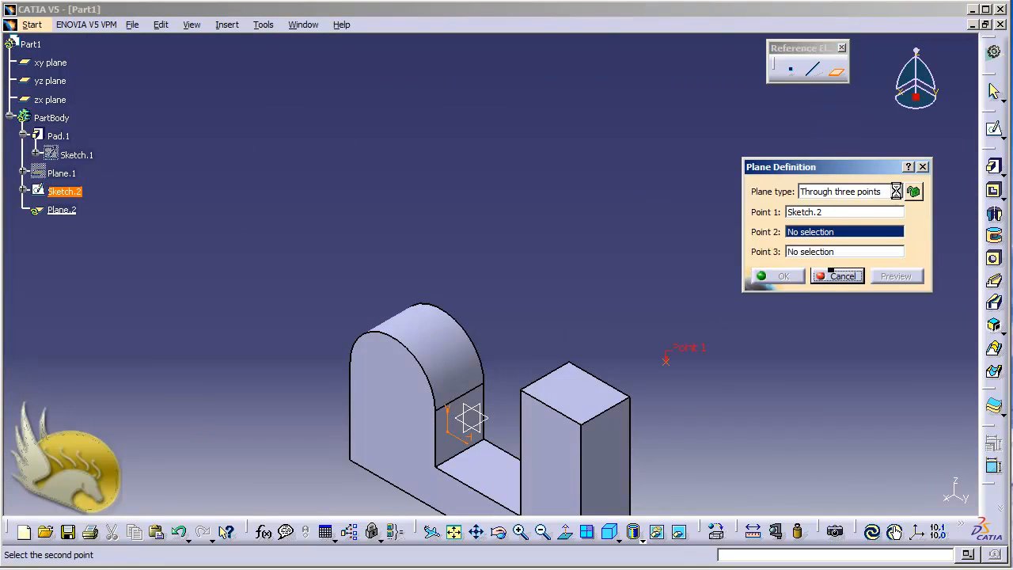
{"action": "left_click", "coordinate": [895, 191]}
{"action": "left_click", "coordinate": [889, 216]}
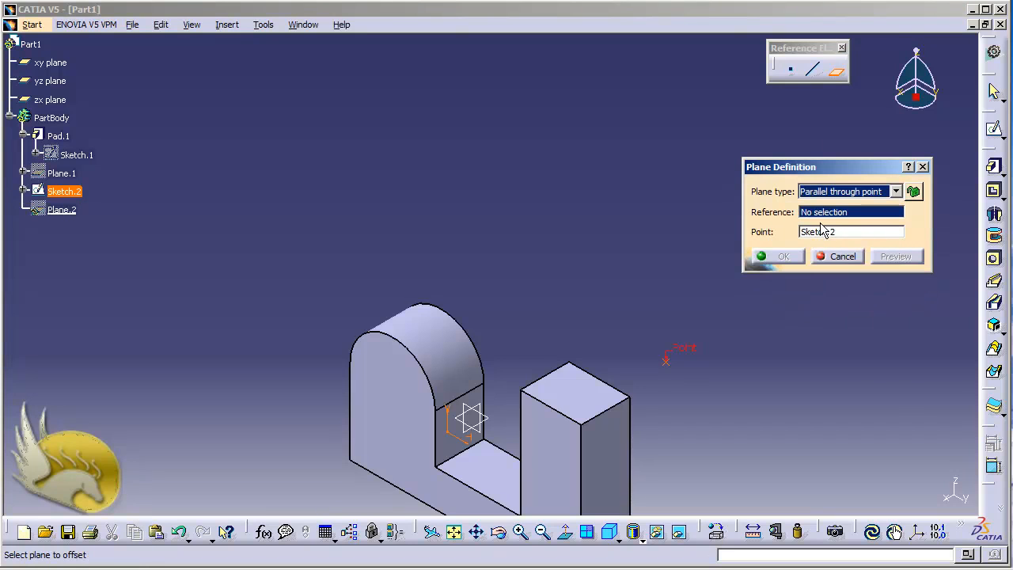
{"action": "left_click", "coordinate": [583, 398]}
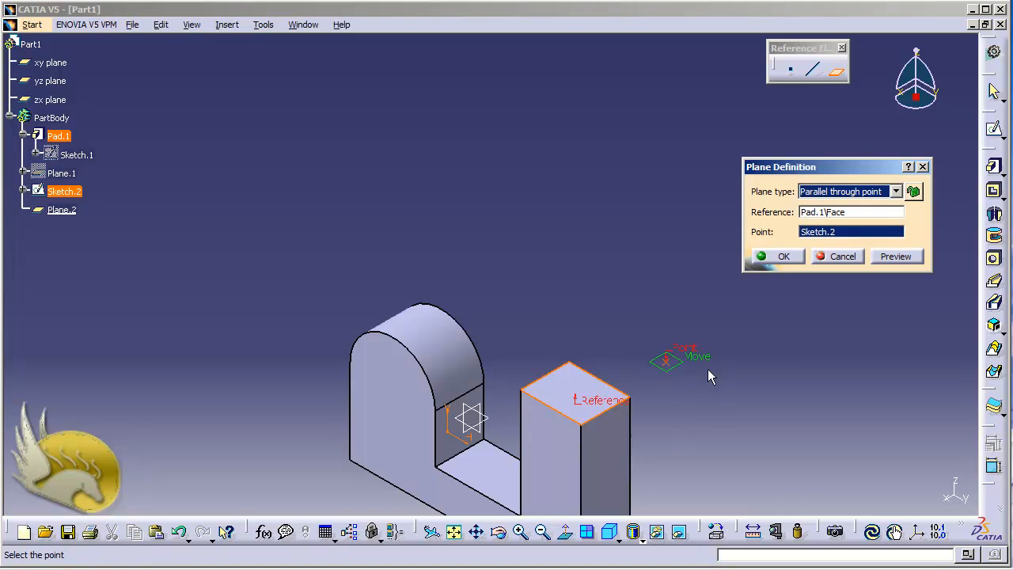
{"action": "left_click", "coordinate": [777, 255]}
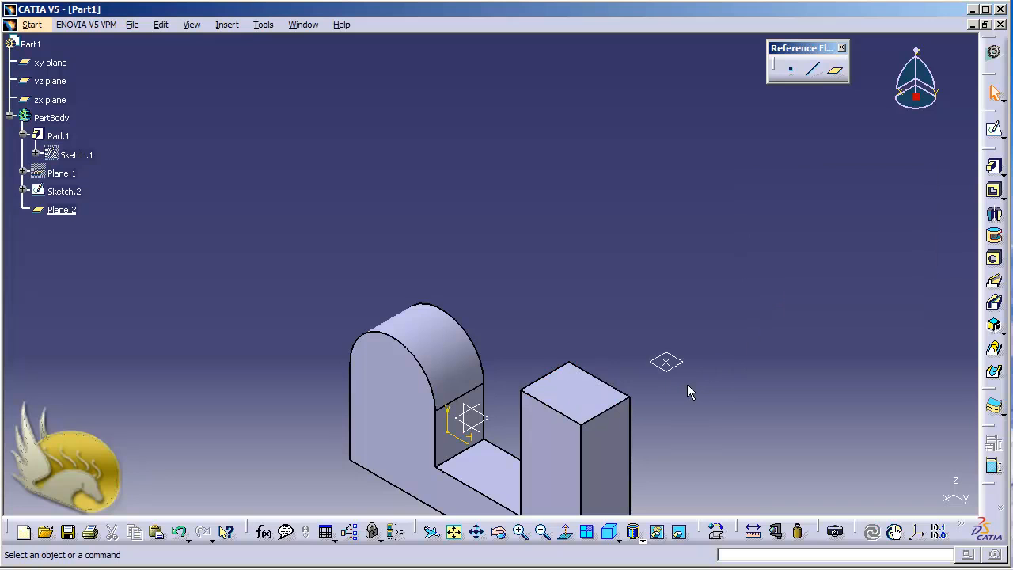
{"action": "right_click", "coordinate": [63, 211]}
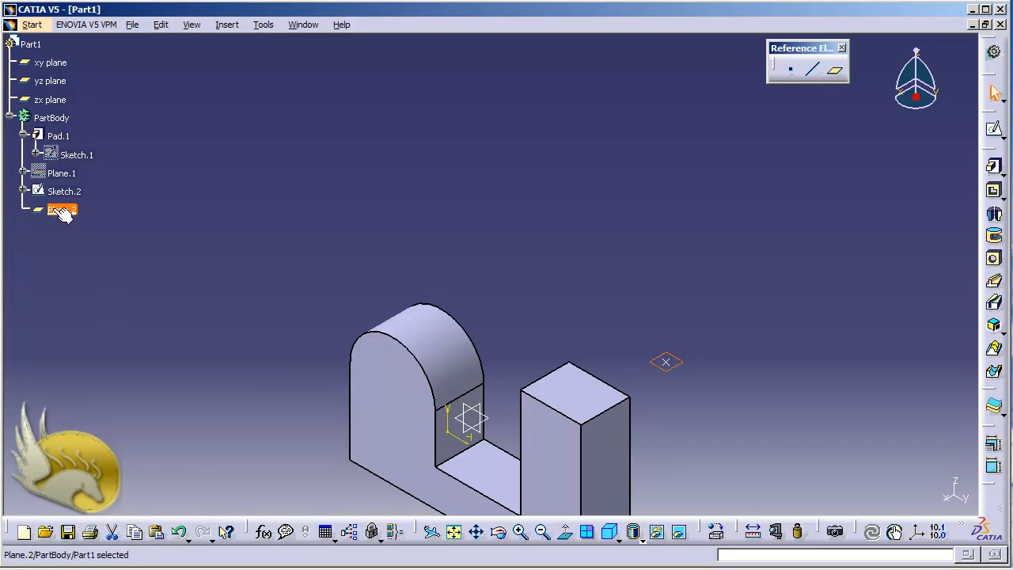
{"action": "left_click", "coordinate": [89, 256]}
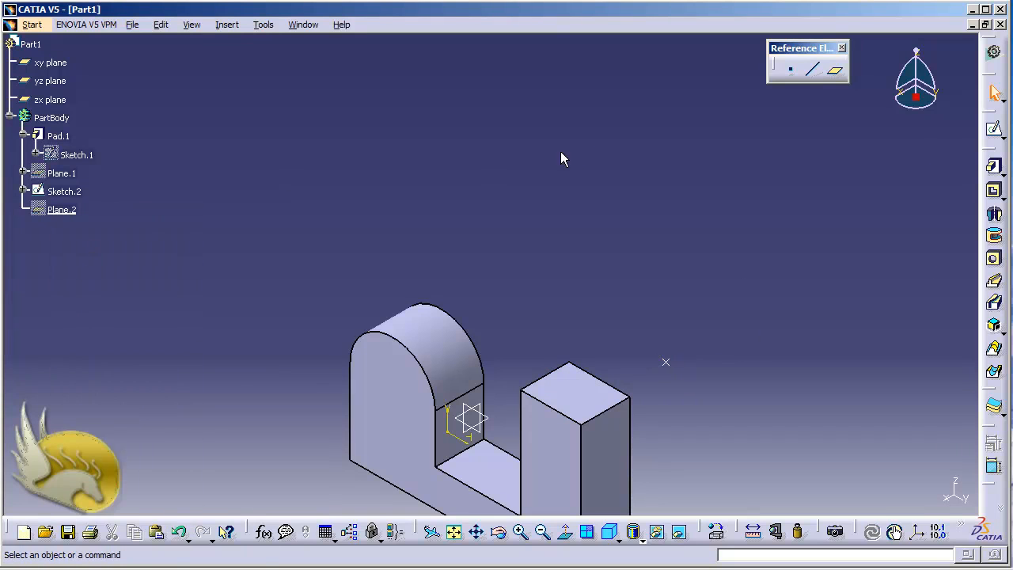
Step: Create an Angle/Normal to plane reference plane at 45 degrees to the tall block's top face, rotated about that face's back edge
{"action": "left_click", "coordinate": [834, 69]}
{"action": "left_click", "coordinate": [893, 191]}
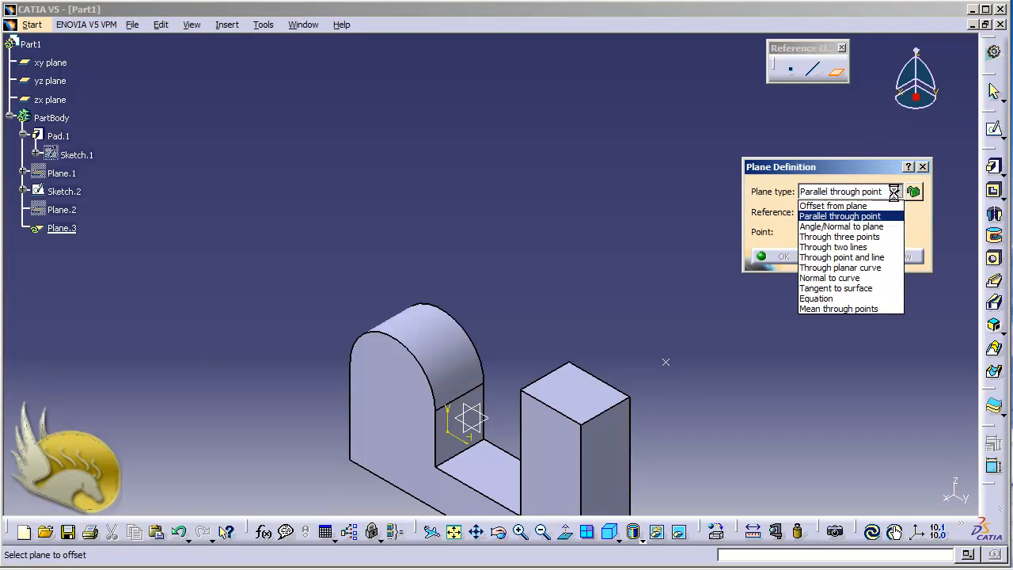
{"action": "left_click", "coordinate": [864, 227]}
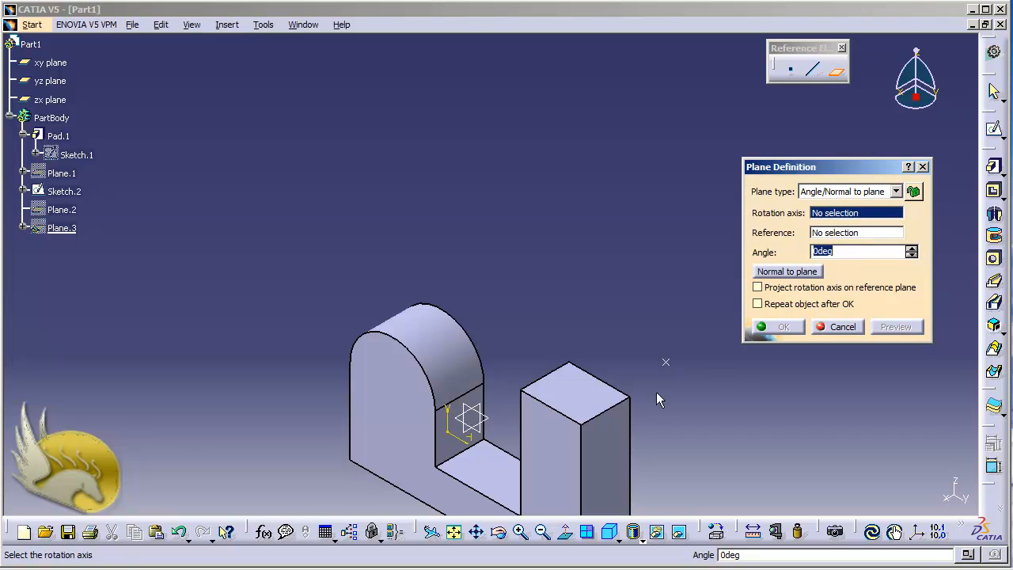
{"action": "left_click", "coordinate": [606, 384]}
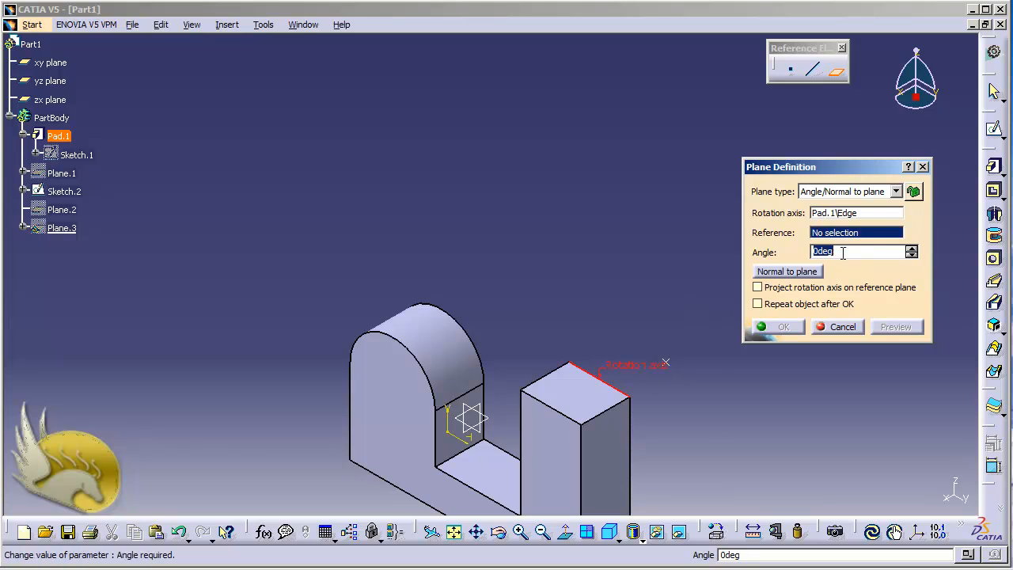
{"action": "left_click", "coordinate": [575, 394]}
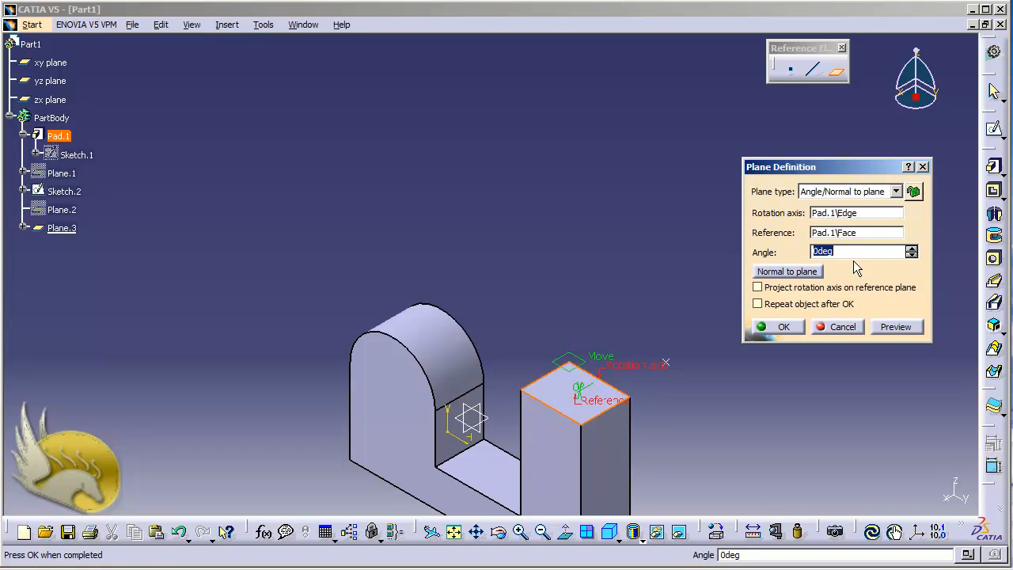
{"action": "type", "text": "45"}
{"action": "left_click", "coordinate": [907, 332]}
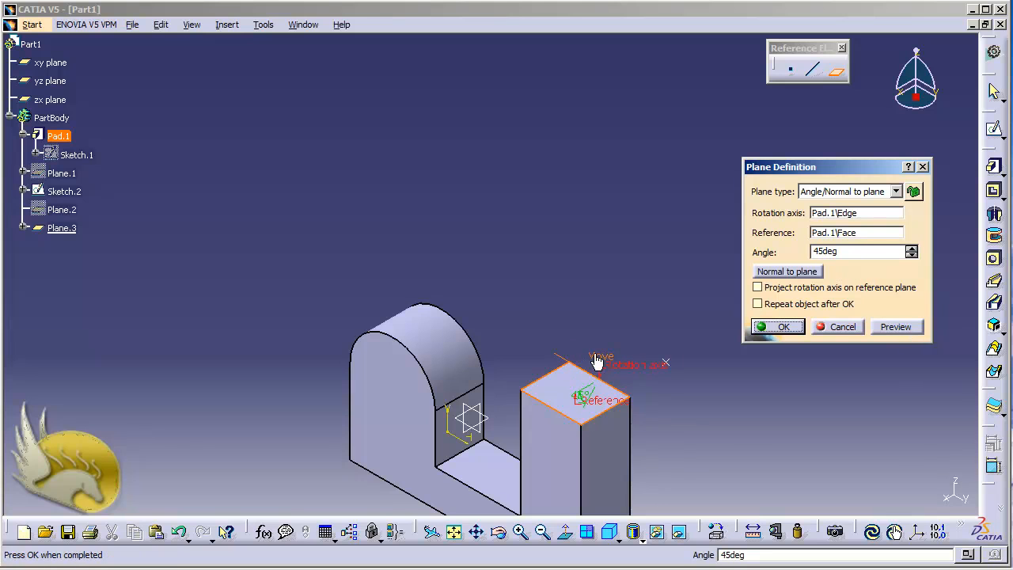
{"action": "left_click", "coordinate": [776, 327]}
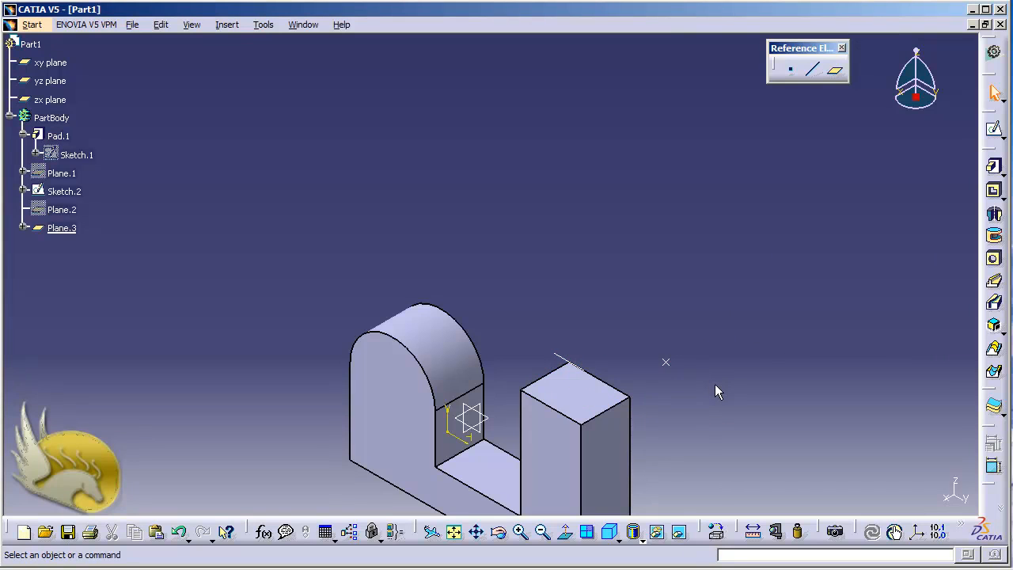
{"action": "key", "text": "shift+Left"}
{"action": "key", "text": "shift+Left"}
{"action": "key", "text": "shift+Left"}
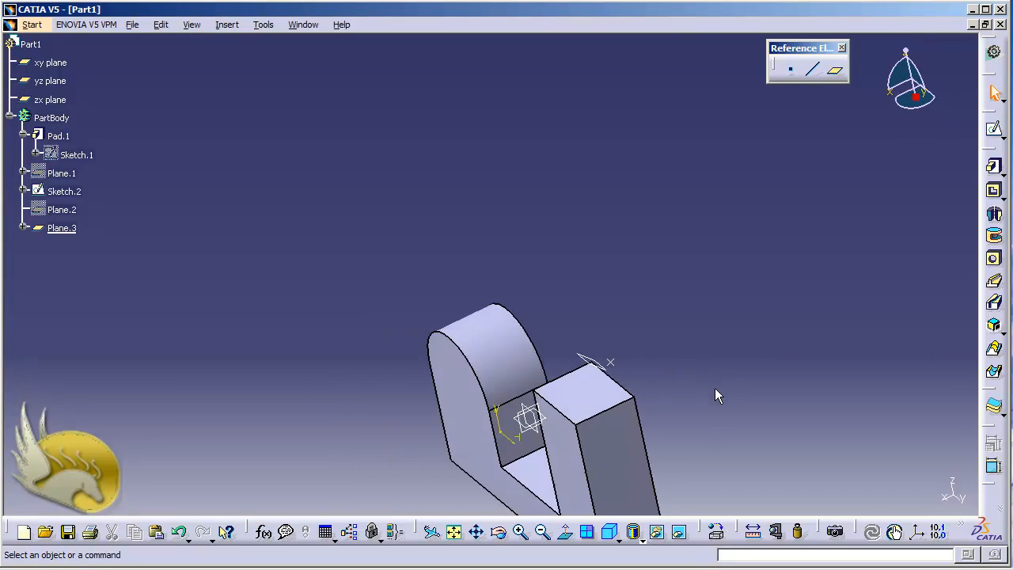
{"action": "key", "text": "shift+Left"}
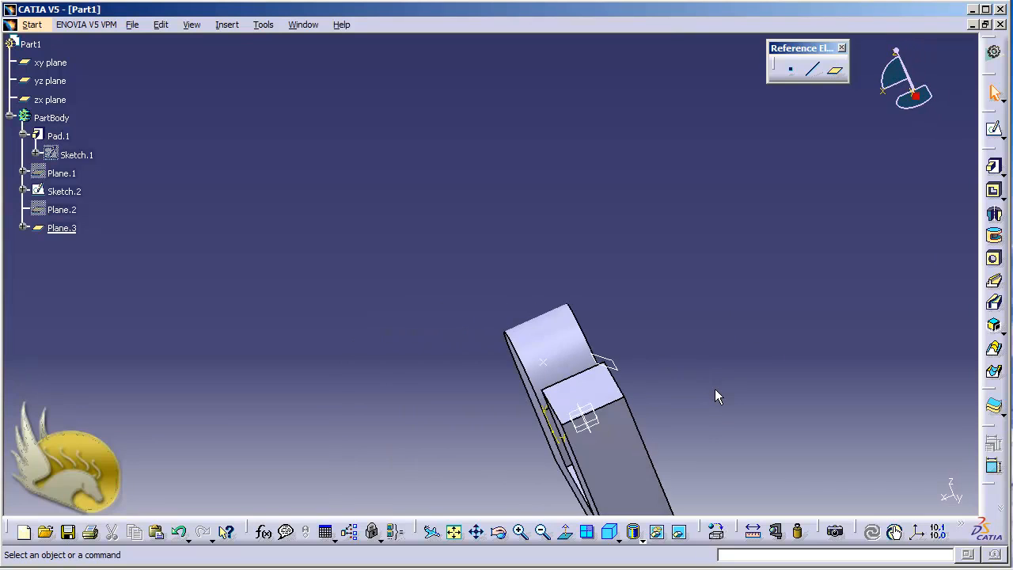
Step: Hide the 45-degree angled plane at the back edge of the tall block's top face
{"action": "key", "text": "shift+Left"}
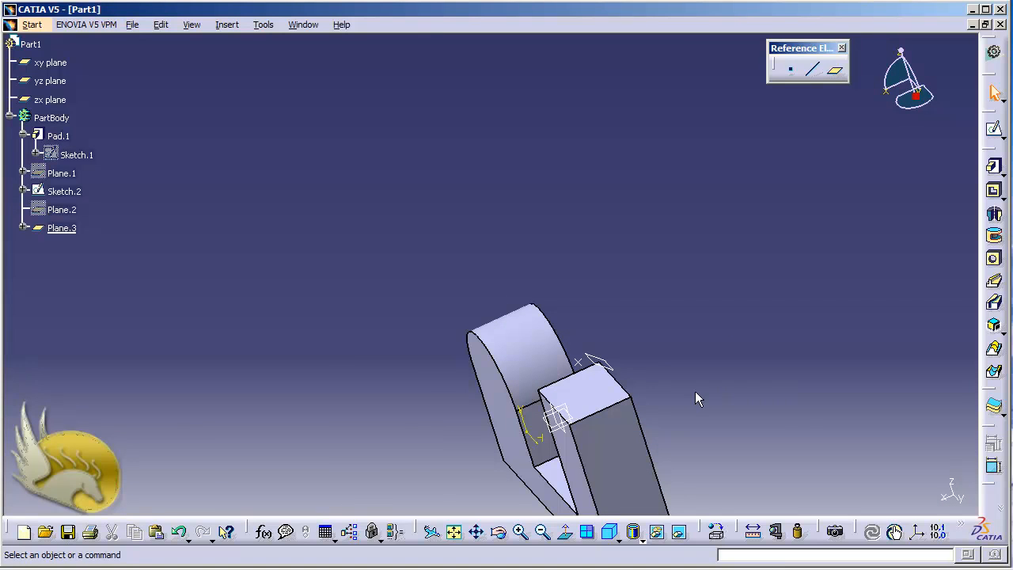
{"action": "right_click", "coordinate": [70, 232]}
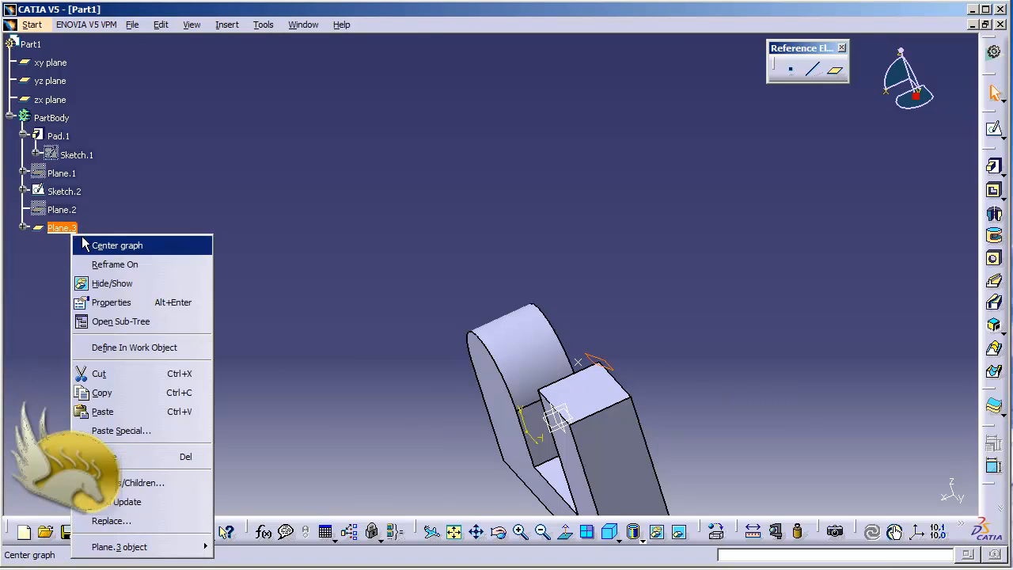
{"action": "left_click", "coordinate": [121, 283]}
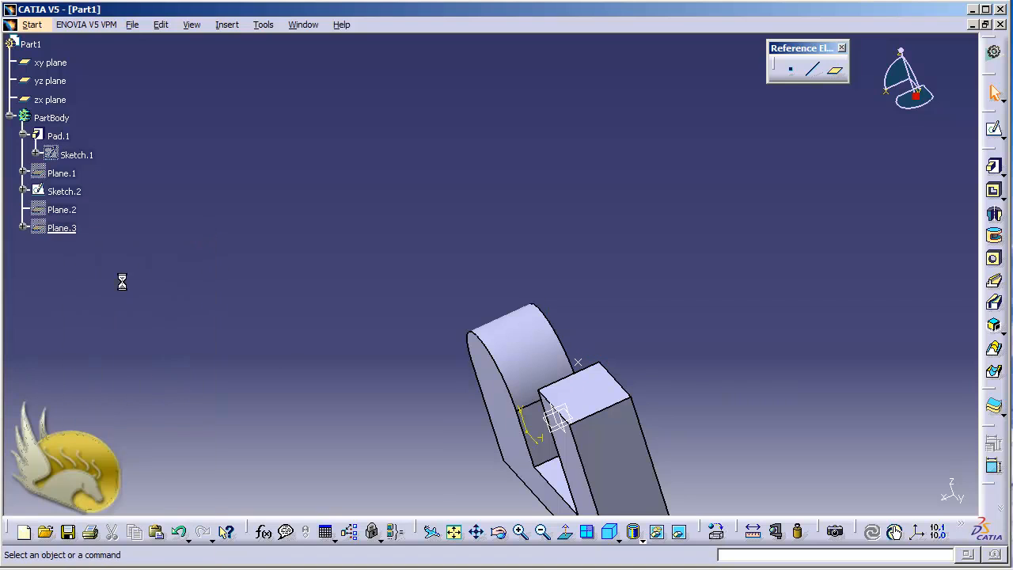
{"action": "left_click", "coordinate": [835, 70]}
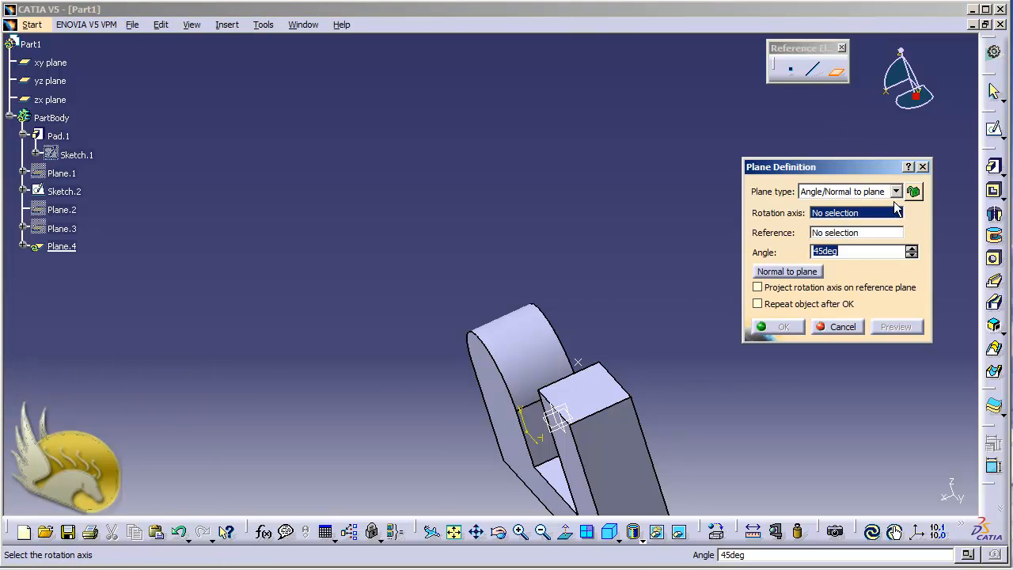
{"action": "left_click", "coordinate": [896, 191]}
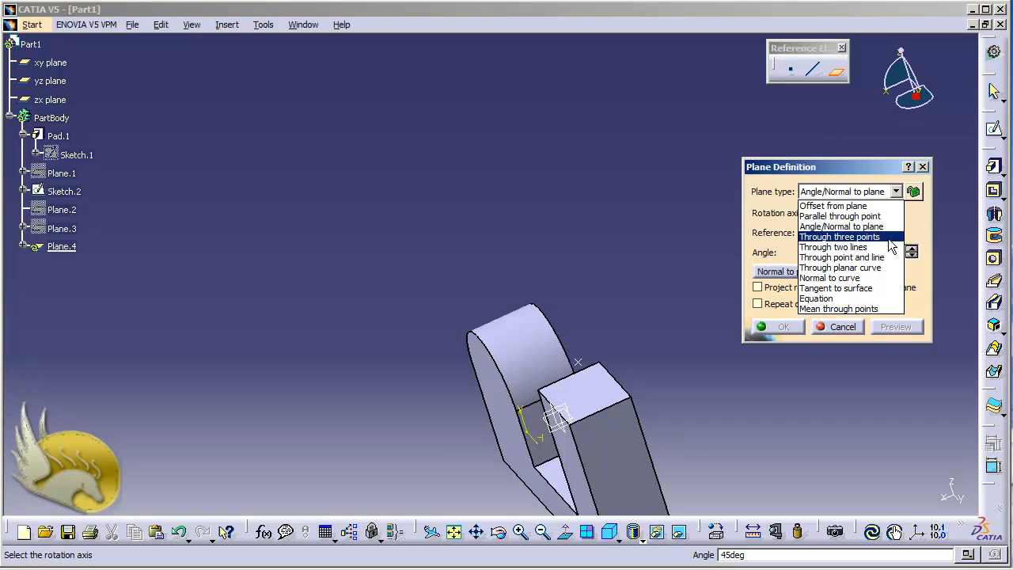
{"action": "left_click", "coordinate": [709, 189]}
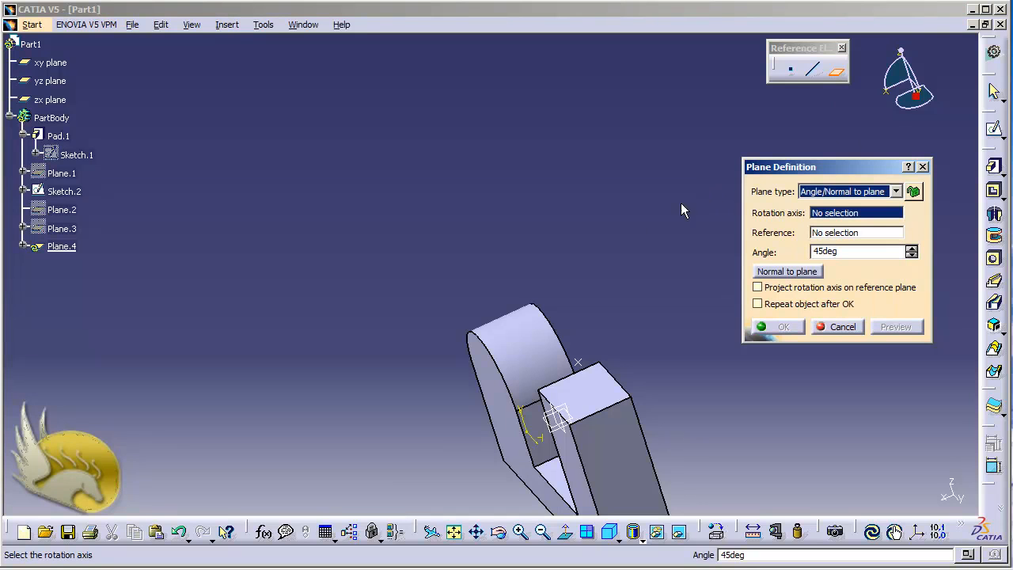
{"action": "left_click", "coordinate": [841, 326]}
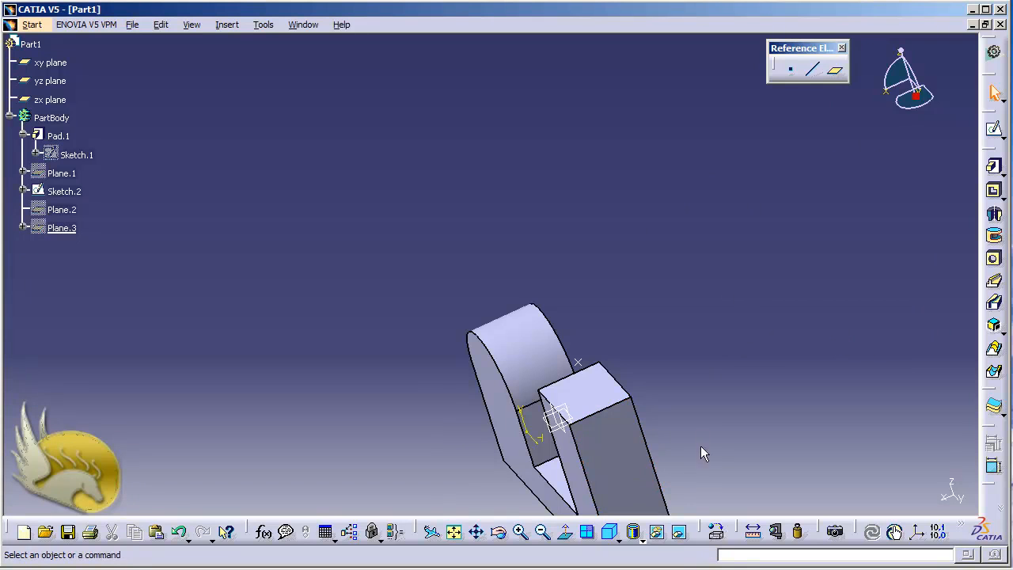
Step: Sketch a single point on the pad's back face plane, above the part, at about H -30 mm and V 120 mm
{"action": "left_click", "coordinate": [497, 532]}
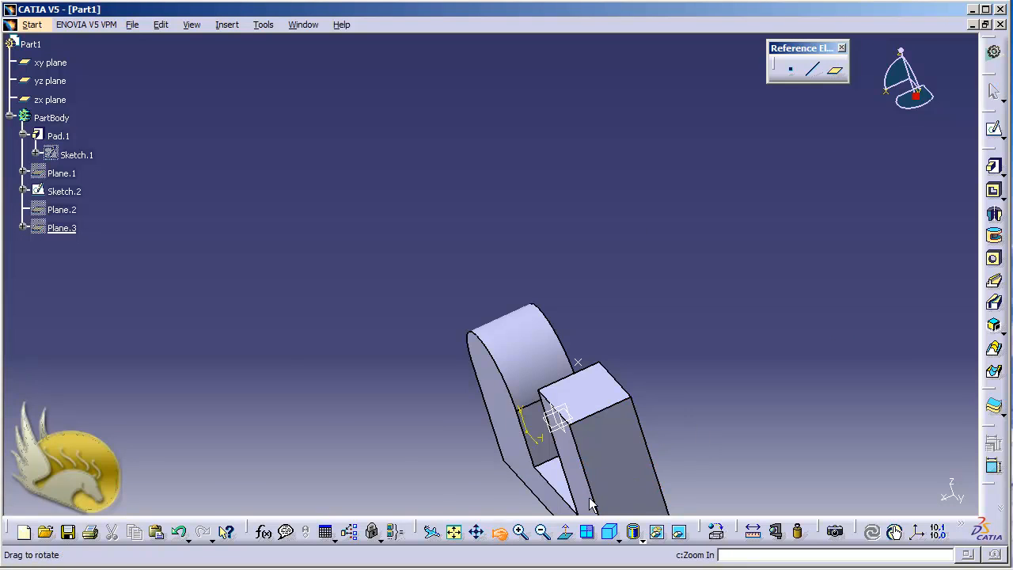
{"action": "left_click_drag", "start_coordinate": [663, 455], "coordinate": [473, 415]}
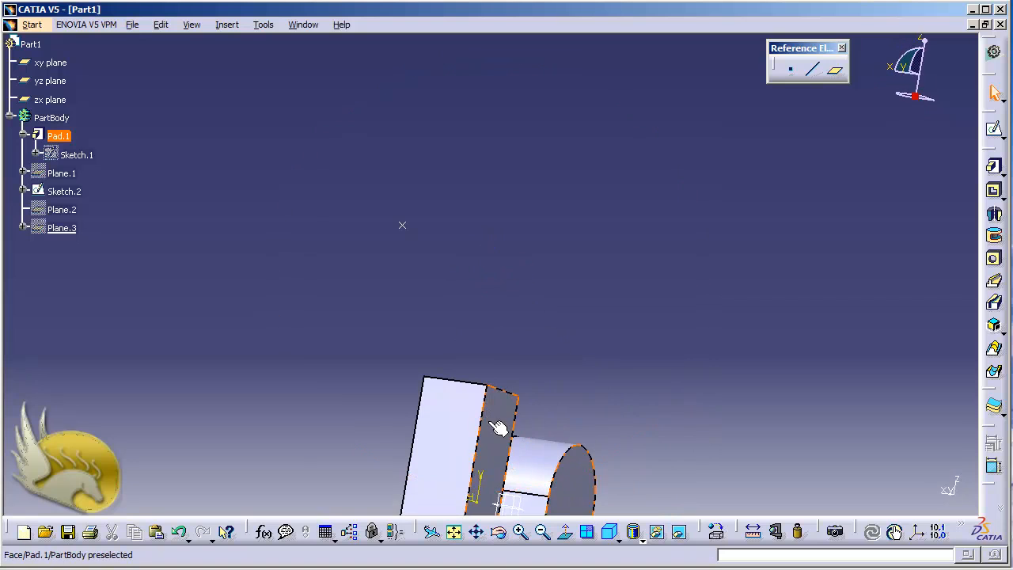
{"action": "left_click", "coordinate": [501, 431]}
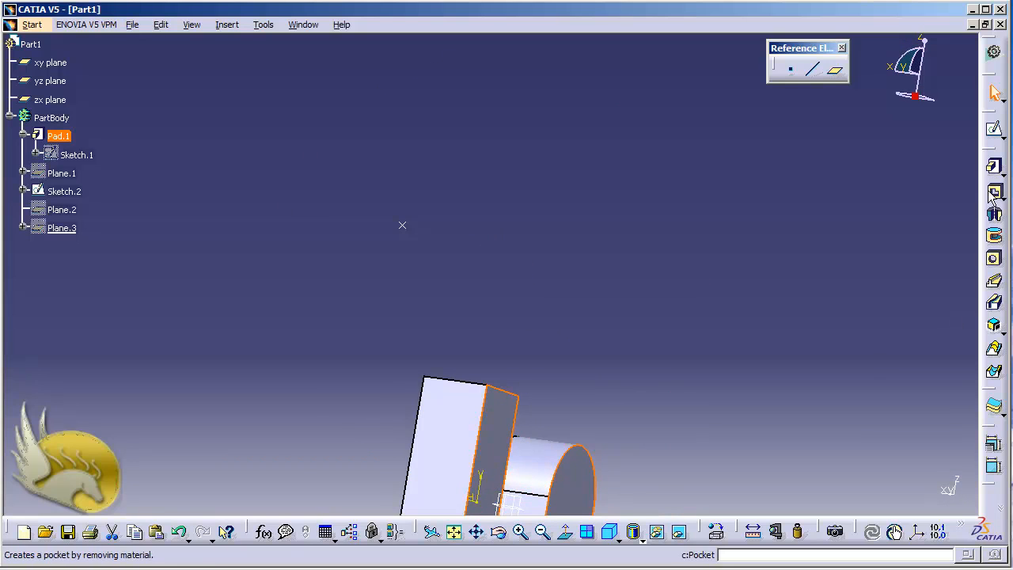
{"action": "left_click", "coordinate": [996, 132]}
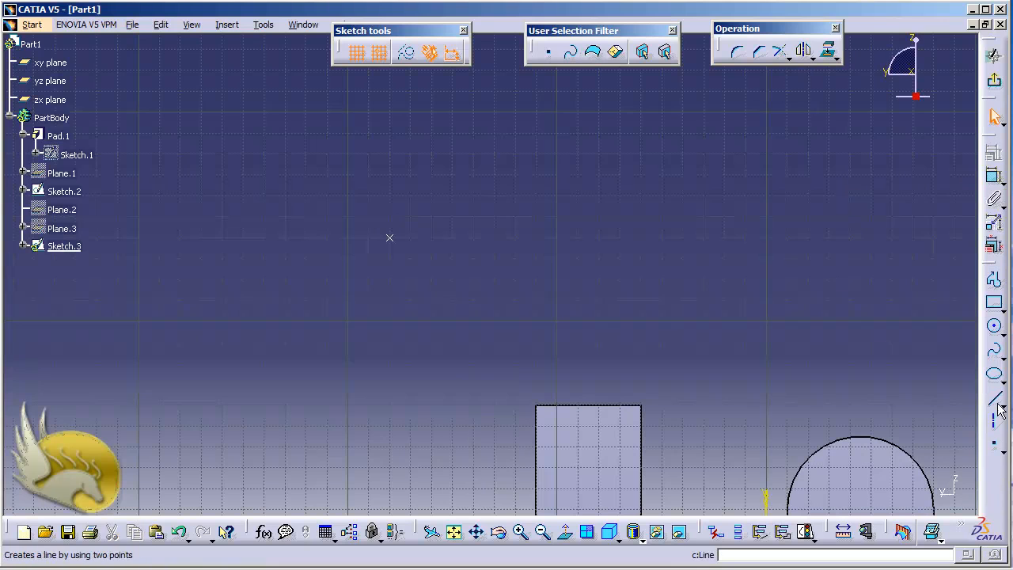
{"action": "left_click", "coordinate": [995, 445]}
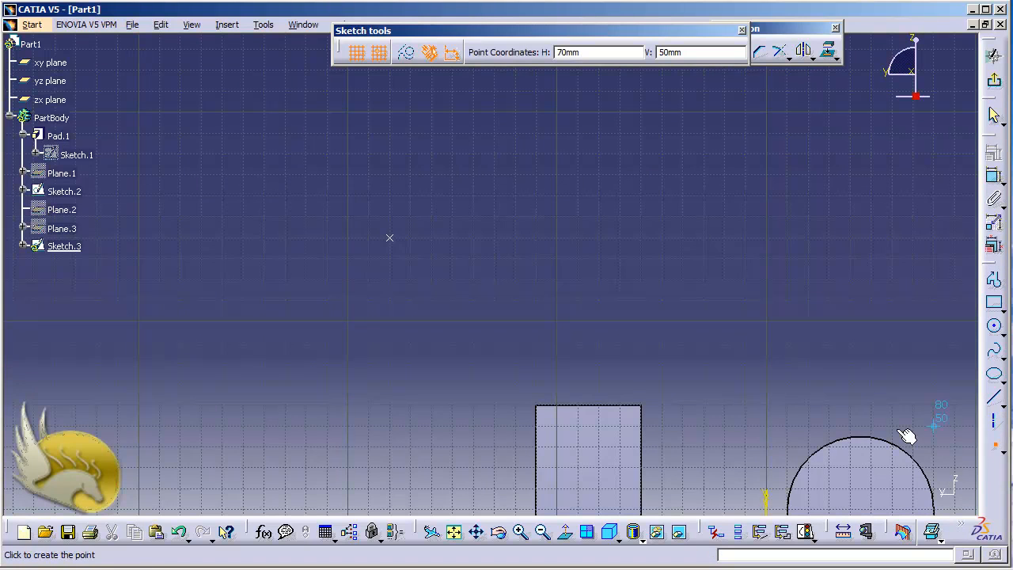
{"action": "left_click", "coordinate": [701, 281]}
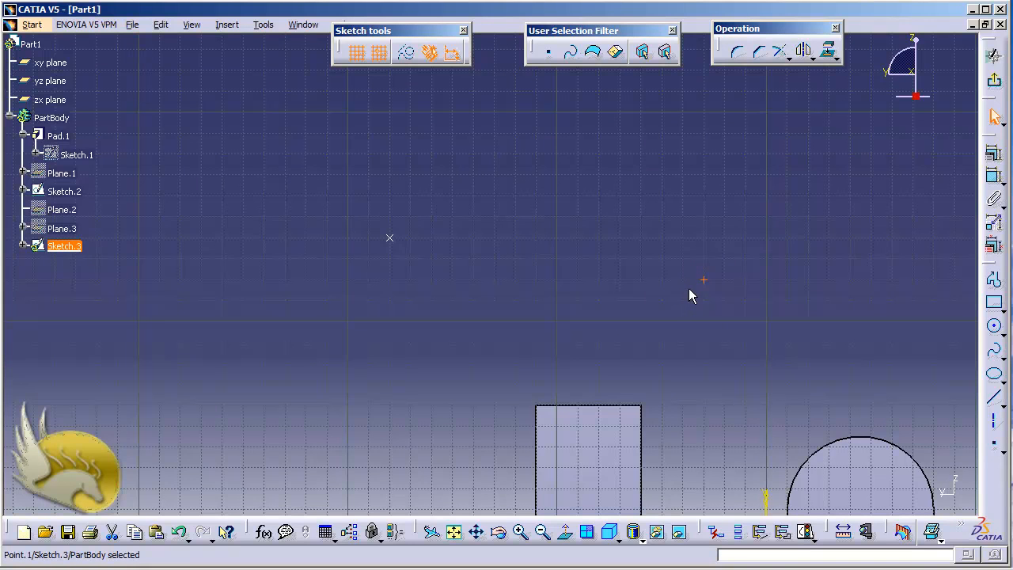
{"action": "left_click", "coordinate": [993, 80]}
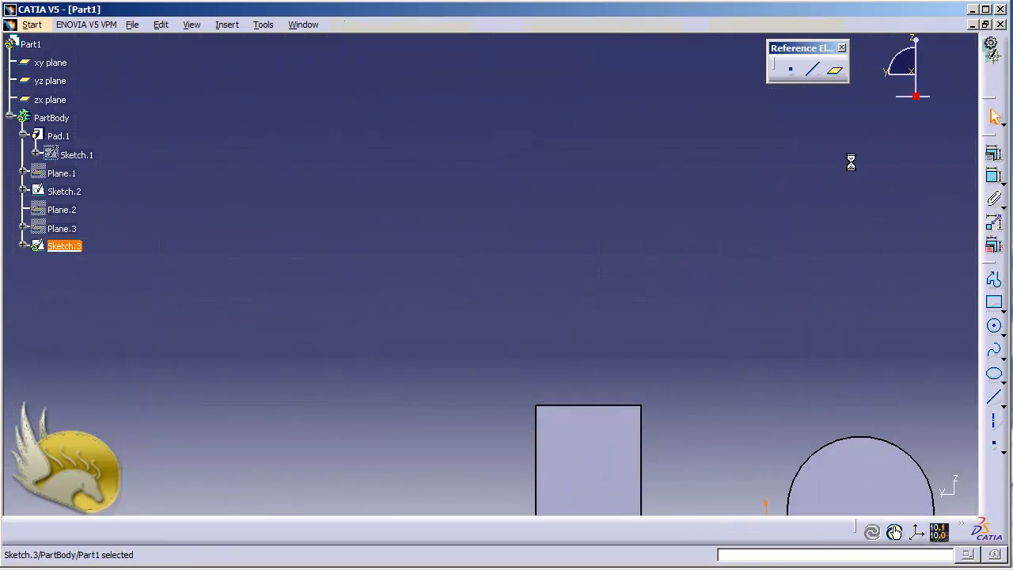
{"action": "left_click", "coordinate": [716, 326]}
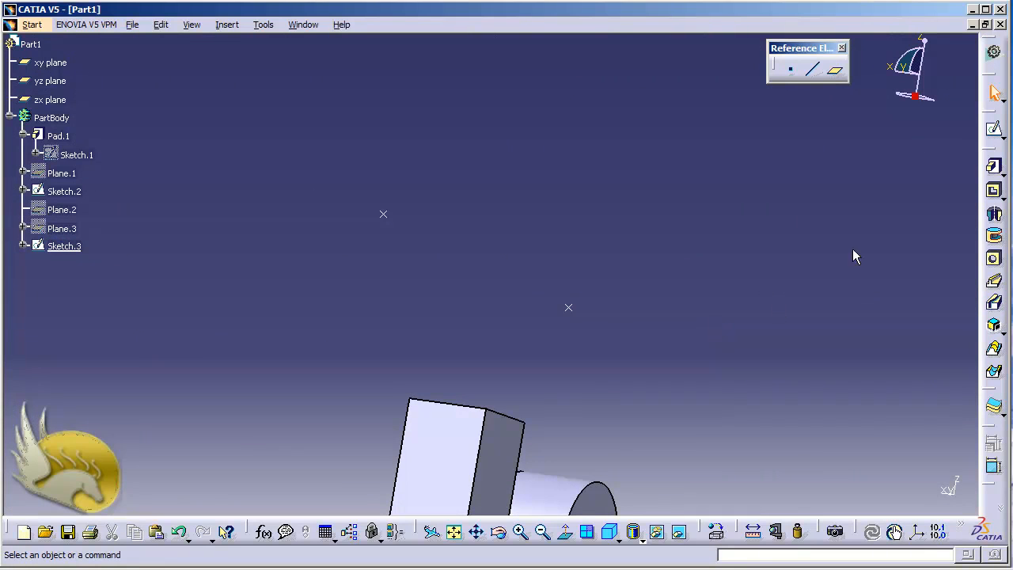
Step: Create a Through three points plane using the two sketched points and the outer front corner of the tall block's top face
{"action": "left_click", "coordinate": [835, 70]}
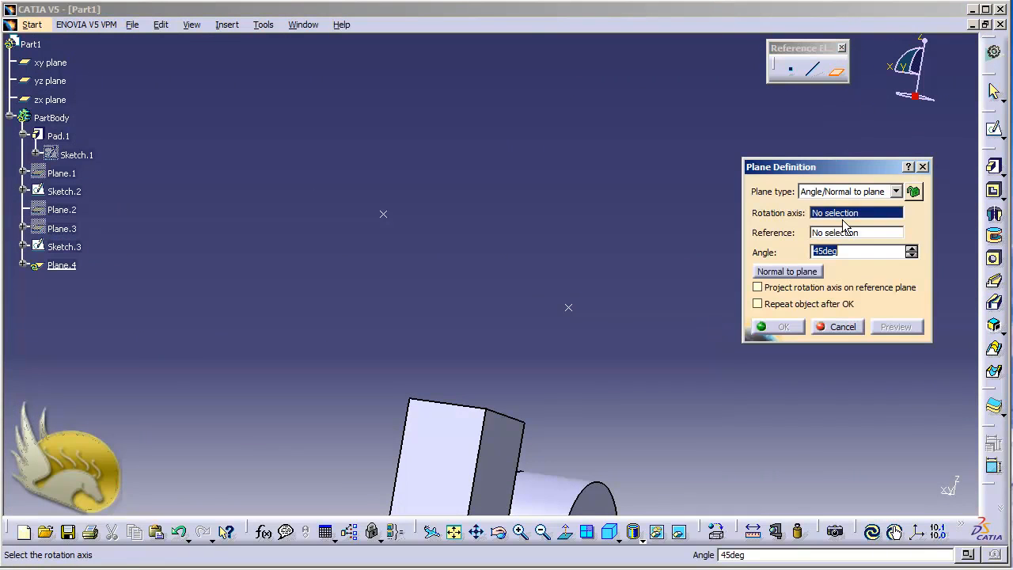
{"action": "left_click", "coordinate": [896, 192]}
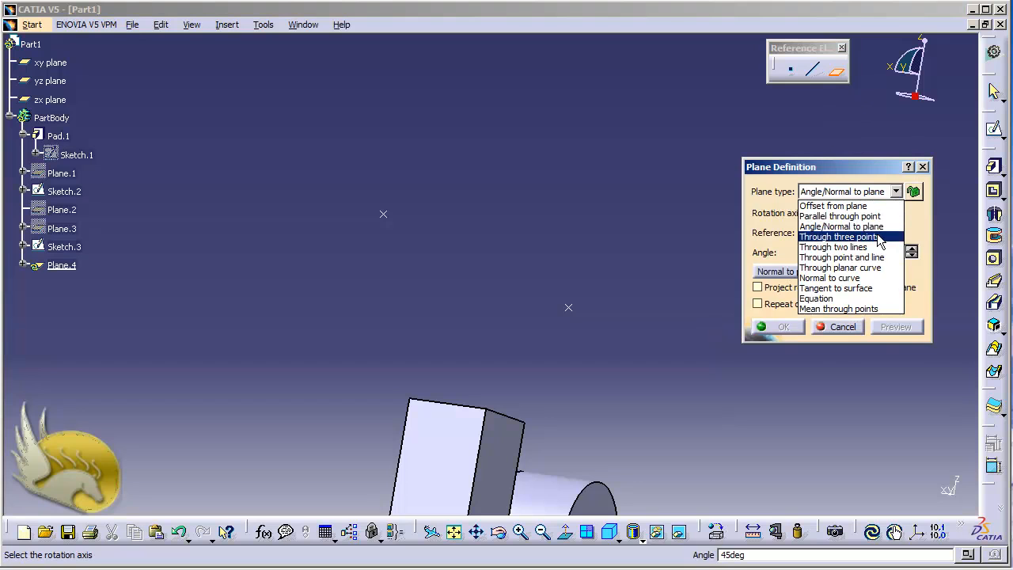
{"action": "left_click", "coordinate": [839, 236]}
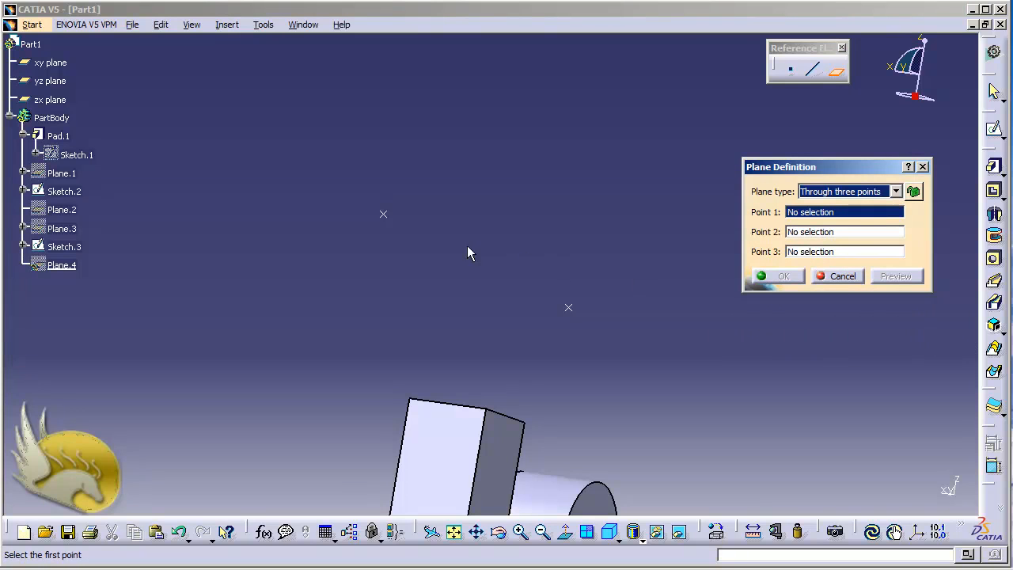
{"action": "left_click", "coordinate": [383, 214]}
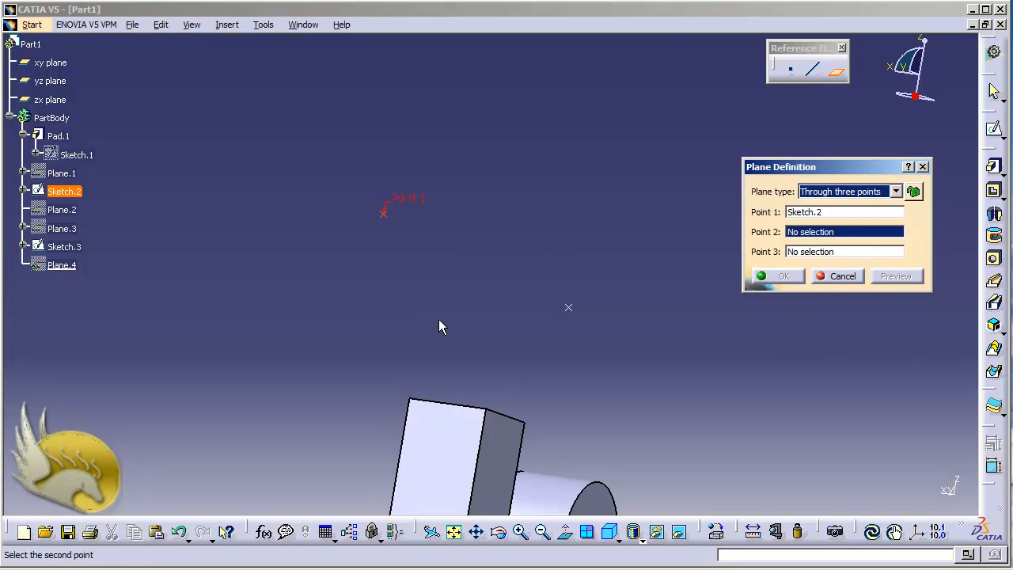
{"action": "left_click", "coordinate": [568, 308]}
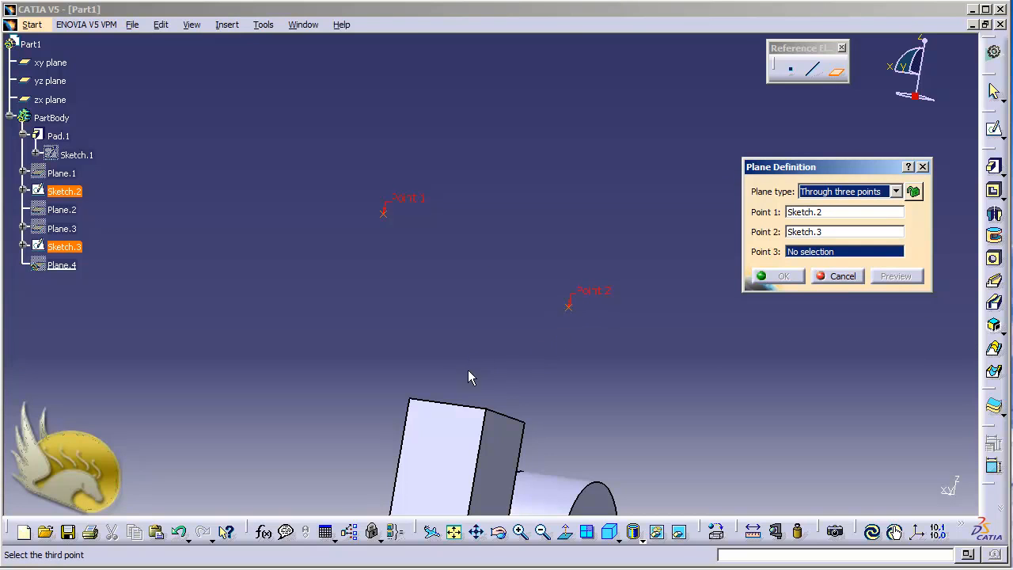
{"action": "left_click", "coordinate": [410, 400]}
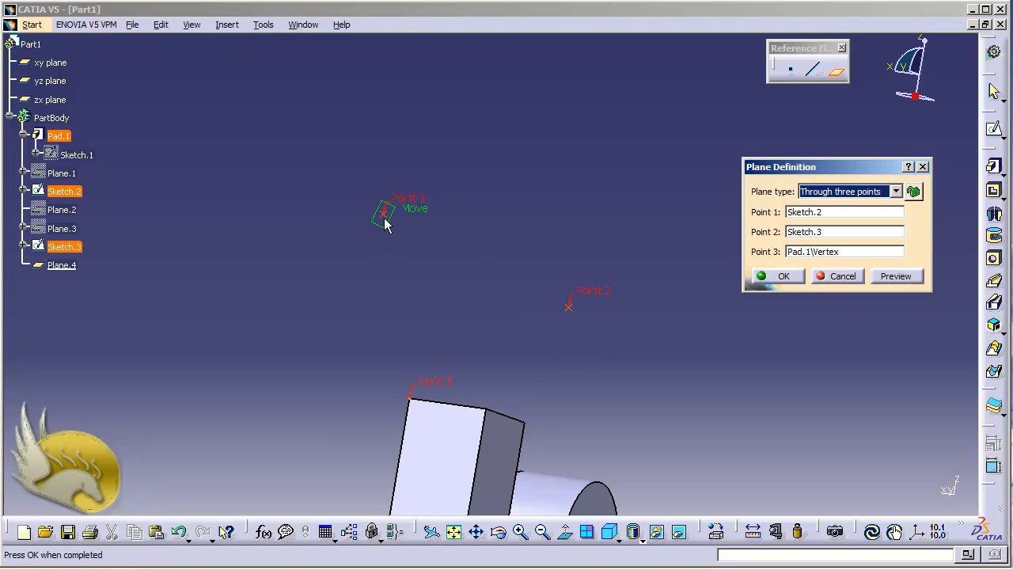
{"action": "left_click", "coordinate": [765, 277]}
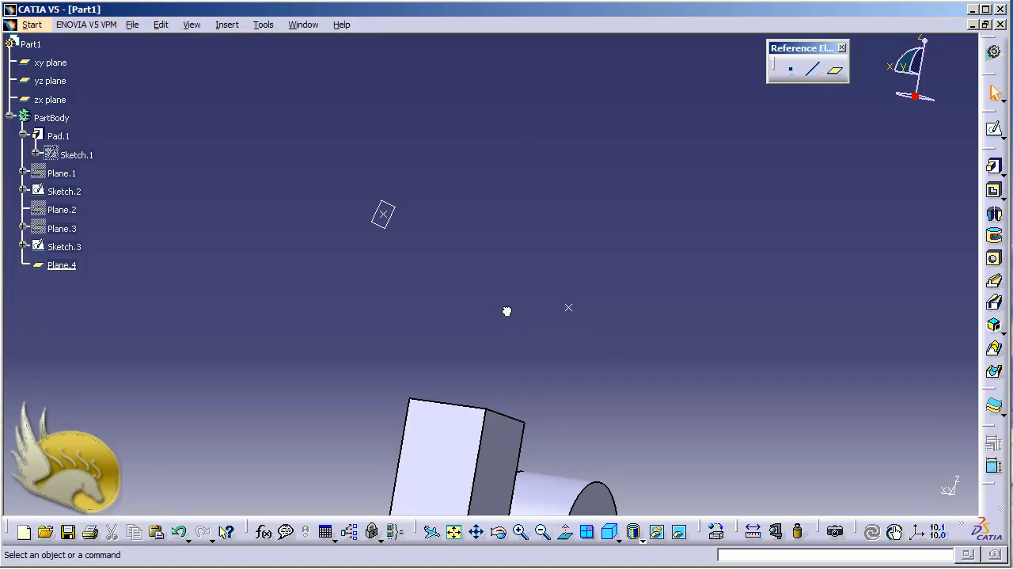
Step: Examine the orientation of the three-point plane relative to the sketched points and the tall block from several sides
{"action": "key", "text": "shift+Right"}
{"action": "key", "text": "shift+Right"}
{"action": "key", "text": "shift+Right"}
{"action": "key", "text": "shift+Right"}
{"action": "key", "text": "shift+Right"}
{"action": "key", "text": "shift+Right"}
{"action": "key", "text": "shift+Right"}
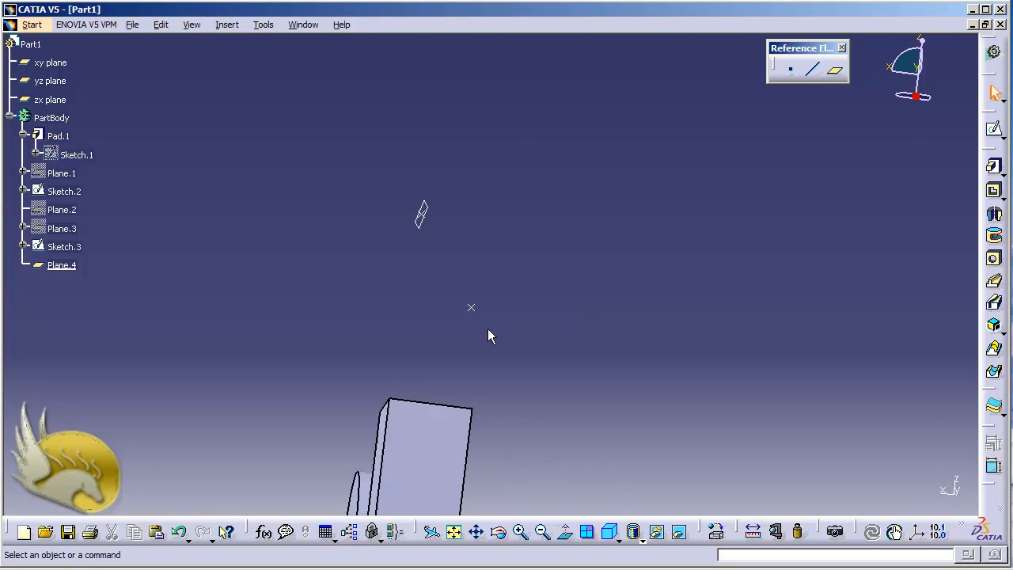
{"action": "key", "text": "shift+Right"}
{"action": "key", "text": "shift+Right"}
{"action": "key", "text": "shift+Right"}
{"action": "key", "text": "shift+Right"}
{"action": "key", "text": "shift+Right"}
{"action": "key", "text": "shift+Right"}
{"action": "key", "text": "shift+Right"}
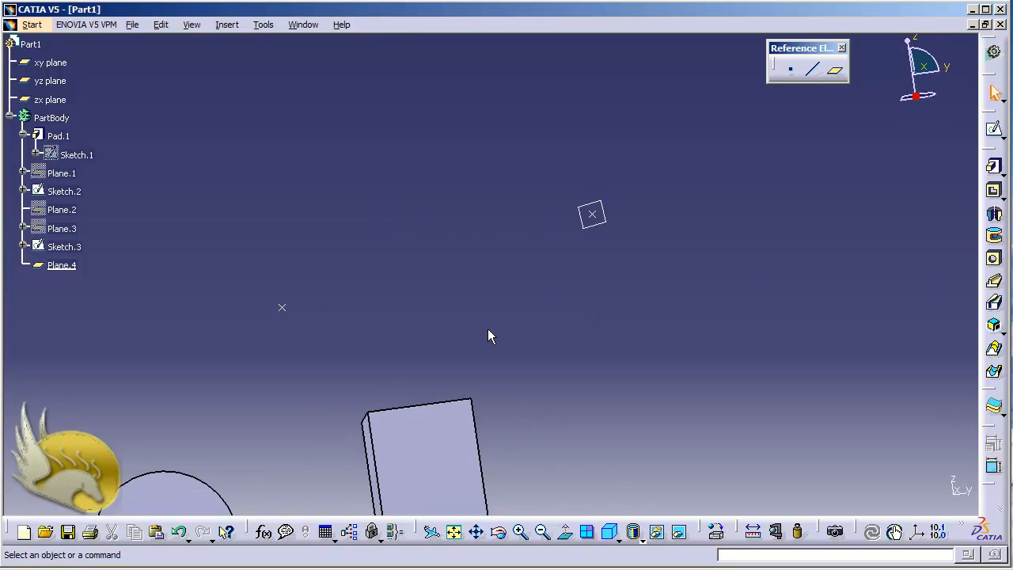
{"action": "key", "text": "shift+Right"}
{"action": "key", "text": "shift+Right"}
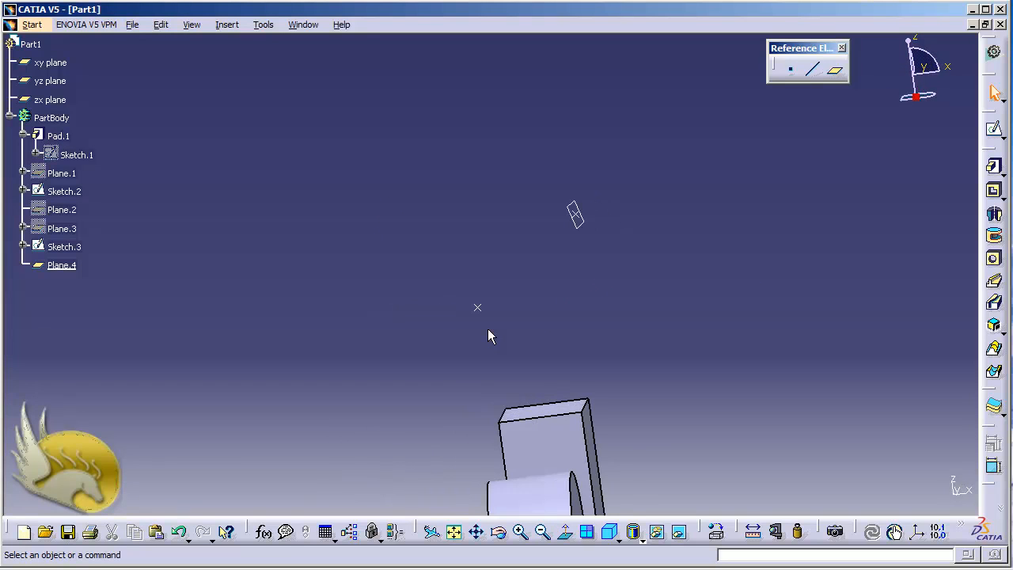
{"action": "key", "text": "shift+Right"}
{"action": "key", "text": "shift+Right"}
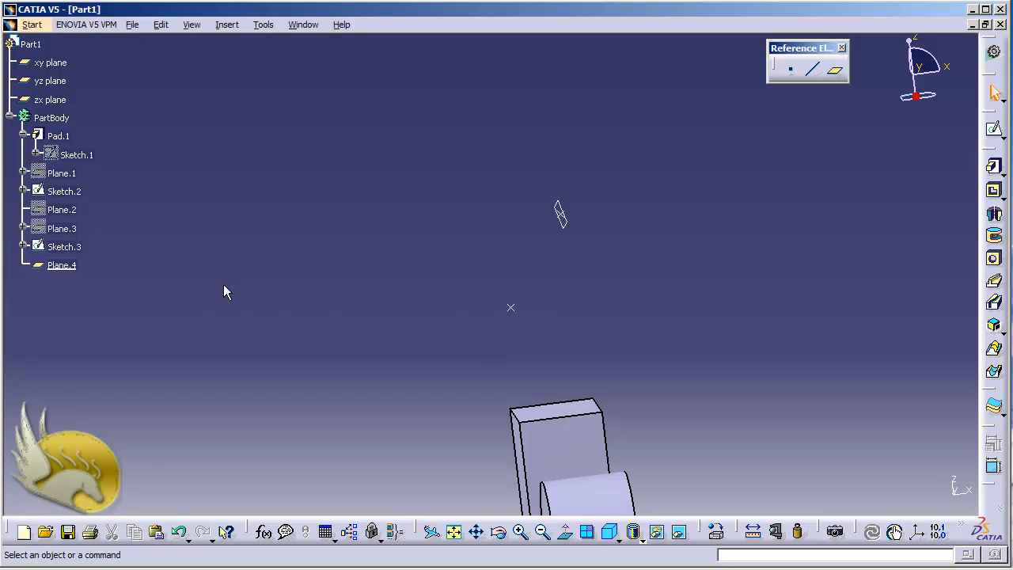
Step: Hide the three-point plane and fit the whole part in the isometric view
{"action": "right_click", "coordinate": [71, 268]}
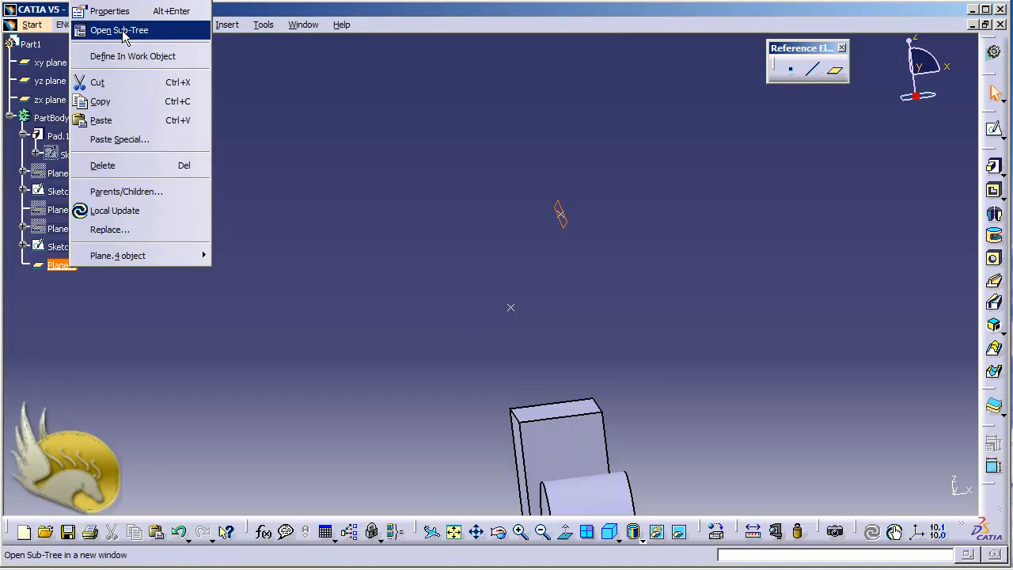
{"action": "left_click", "coordinate": [122, 0]}
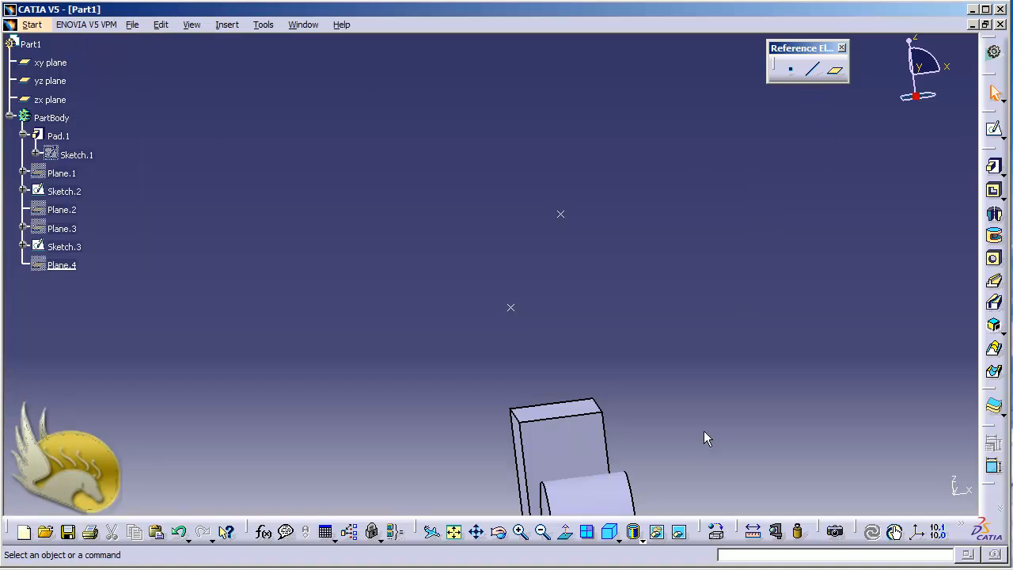
{"action": "left_click", "coordinate": [608, 532]}
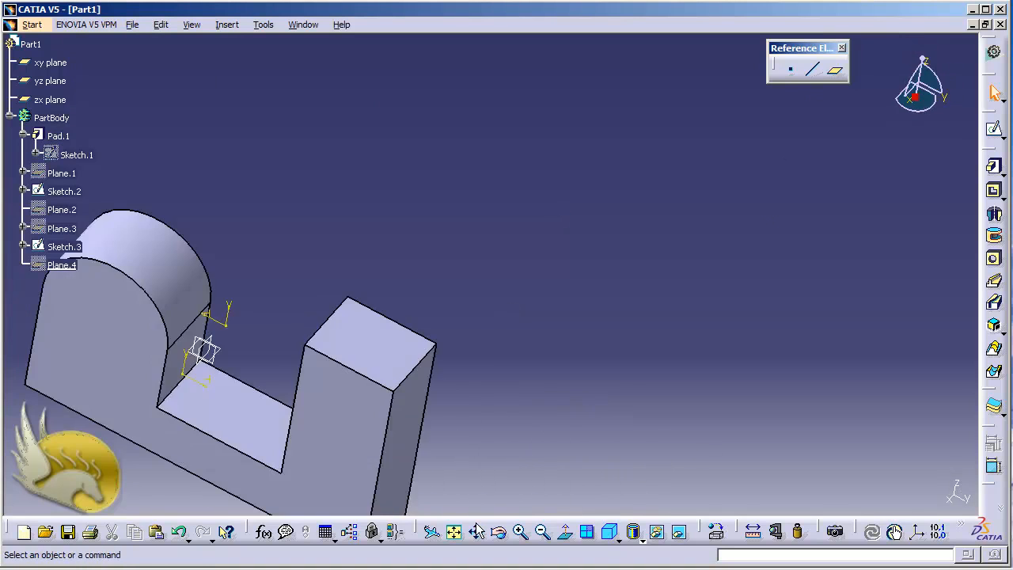
{"action": "left_click", "coordinate": [453, 532]}
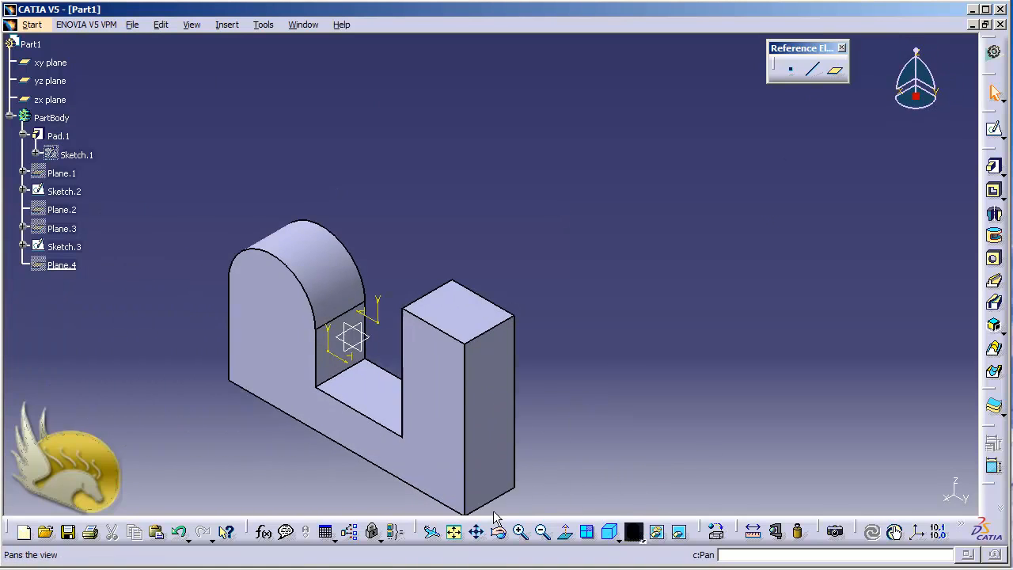
Step: Create a Through two lines plane from the tall block's outer top edge and the slot floor edge beside the arched block, and hide it
{"action": "left_click", "coordinate": [835, 70]}
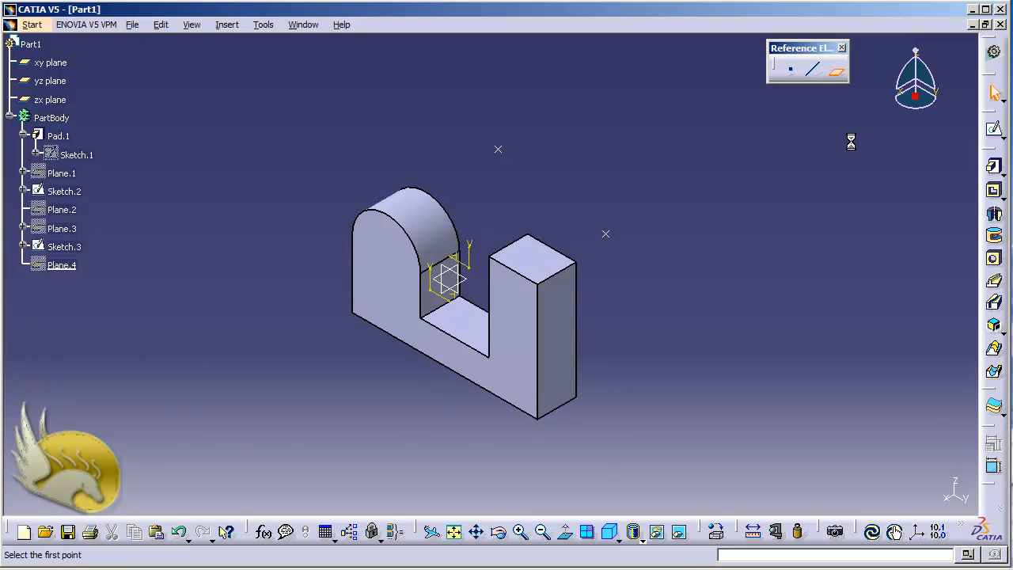
{"action": "left_click", "coordinate": [896, 192]}
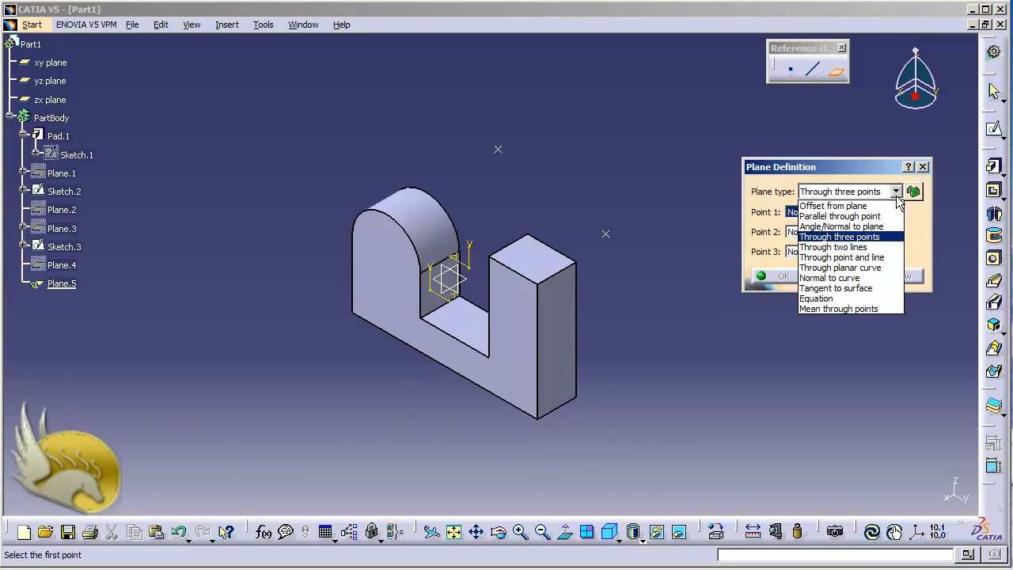
{"action": "left_click", "coordinate": [862, 247]}
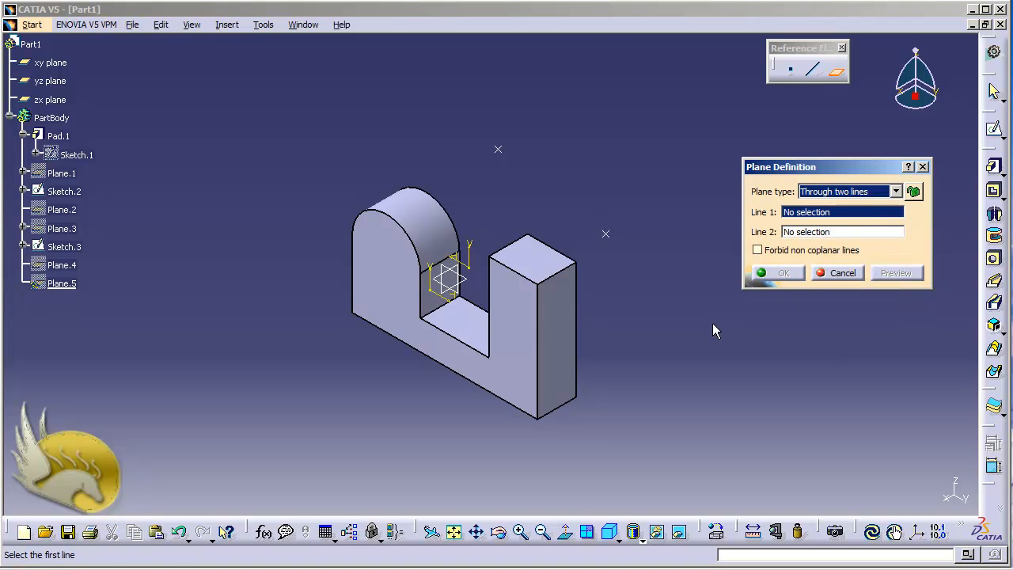
{"action": "left_click", "coordinate": [564, 273]}
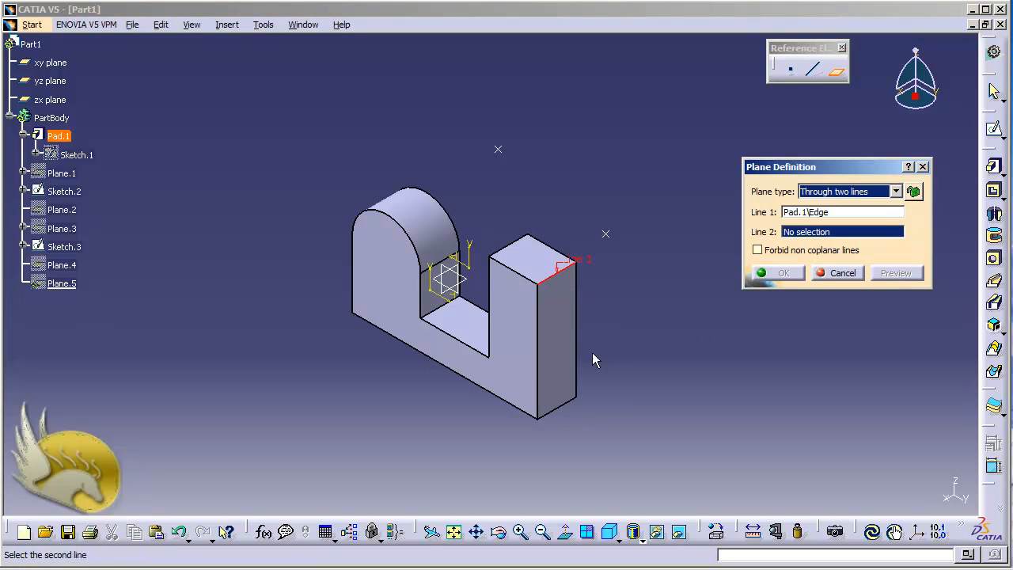
{"action": "left_click", "coordinate": [444, 314]}
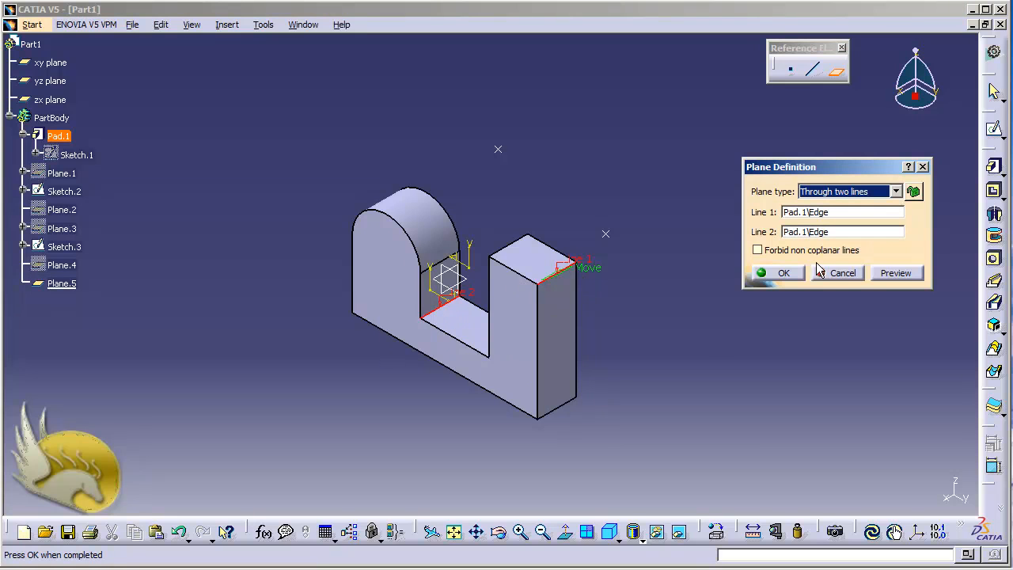
{"action": "left_click", "coordinate": [793, 274]}
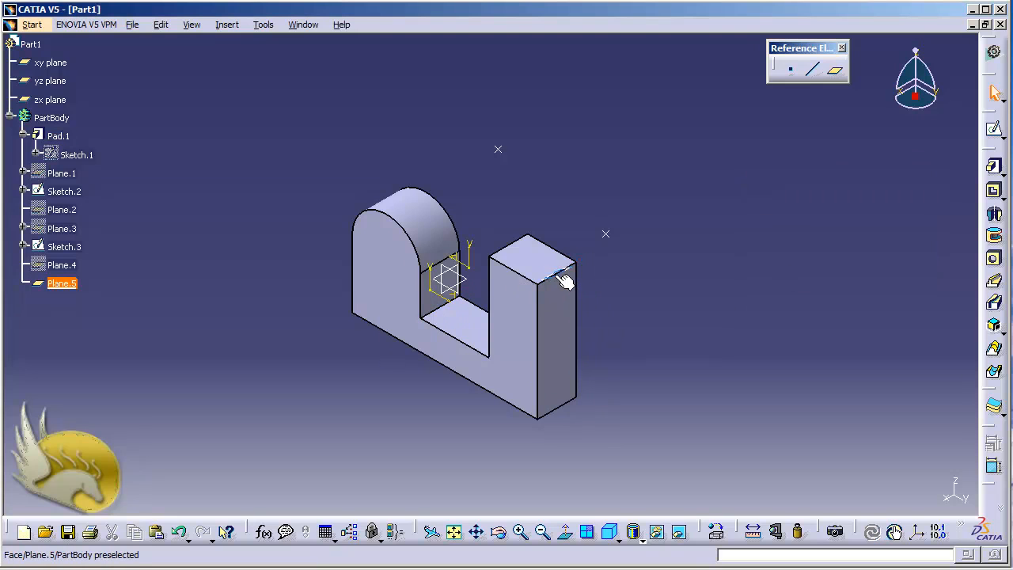
{"action": "right_click", "coordinate": [55, 285]}
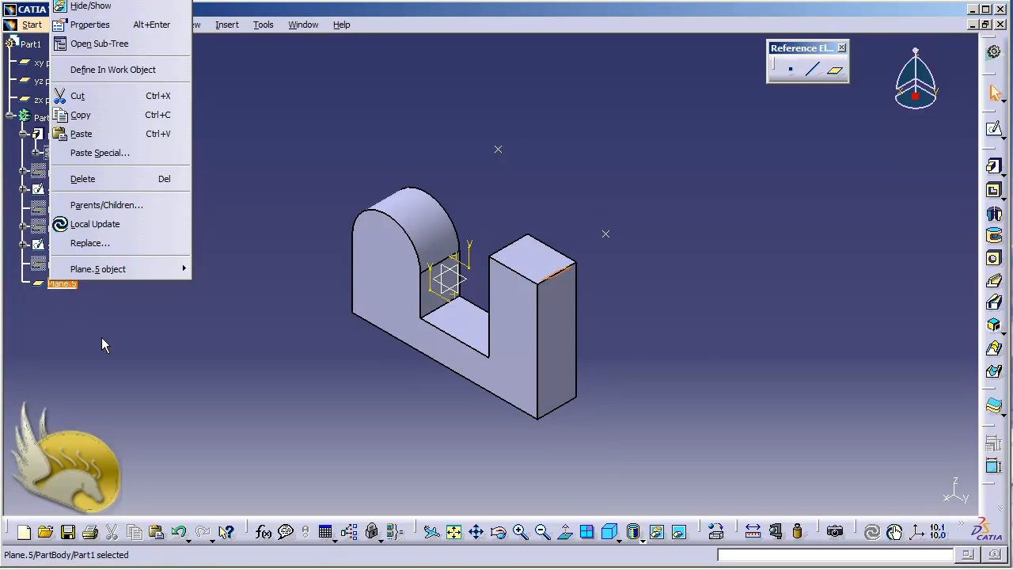
{"action": "left_click", "coordinate": [93, 7]}
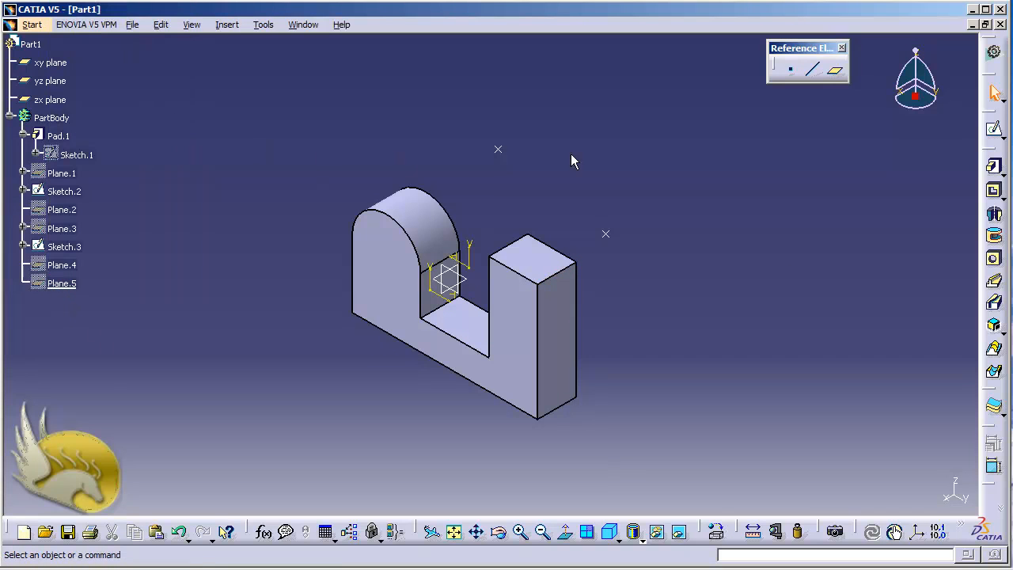
Step: Define a Through point and line plane using the Sketch.3 point and the tall block's top edge on the slot side
{"action": "left_click", "coordinate": [834, 71]}
{"action": "left_click", "coordinate": [895, 191]}
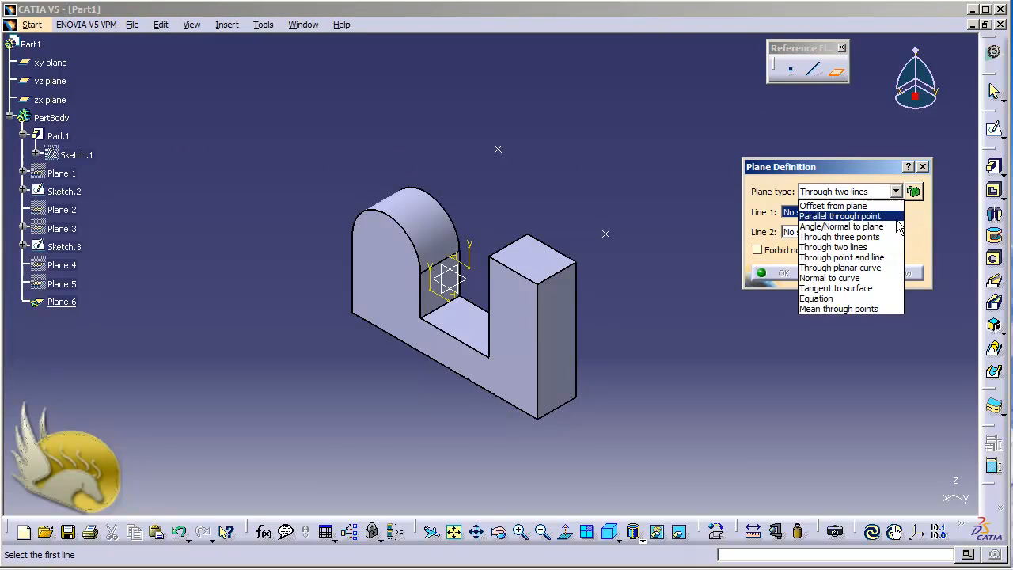
{"action": "left_click", "coordinate": [868, 258]}
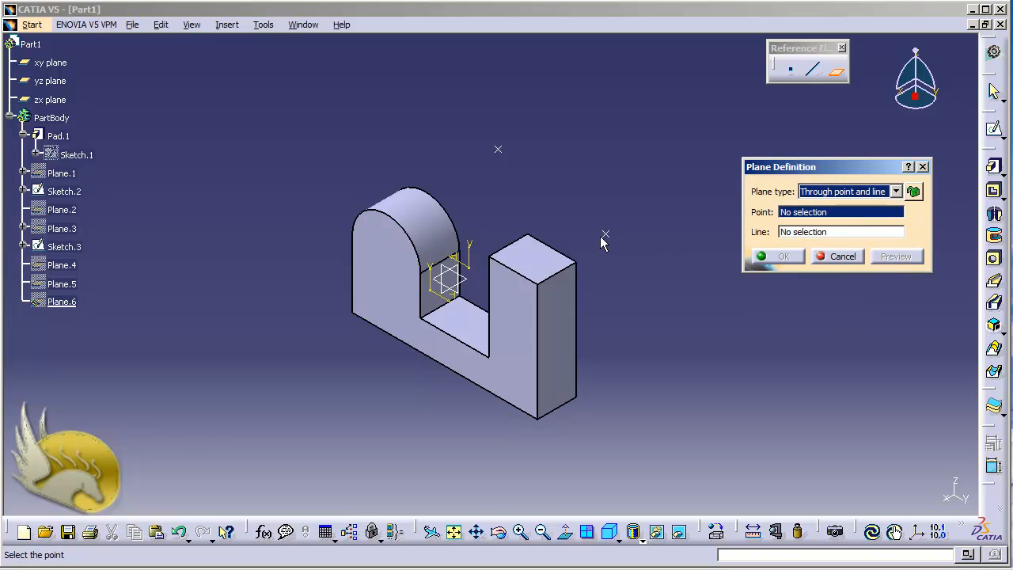
{"action": "left_click", "coordinate": [497, 149]}
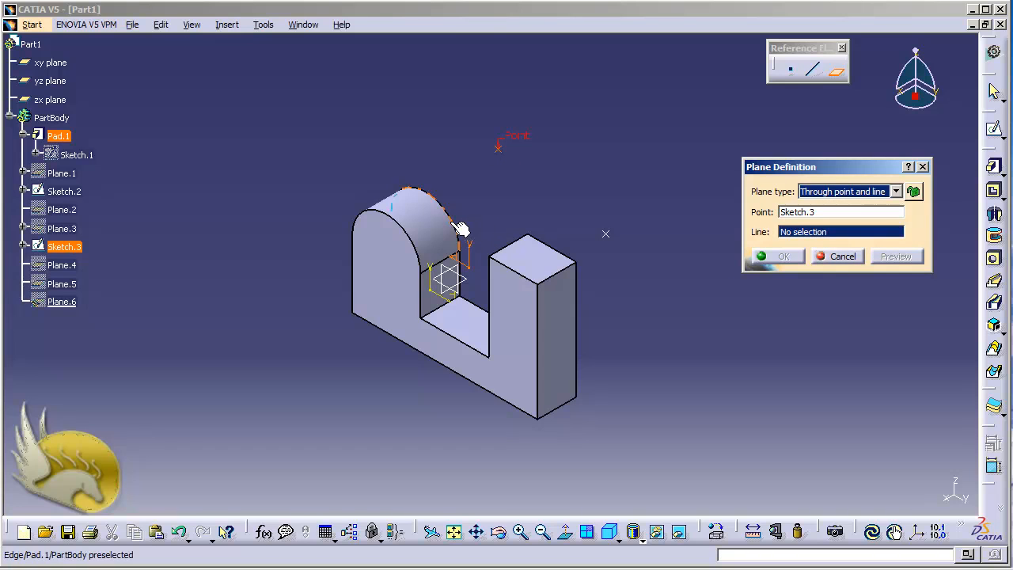
{"action": "left_click", "coordinate": [508, 244]}
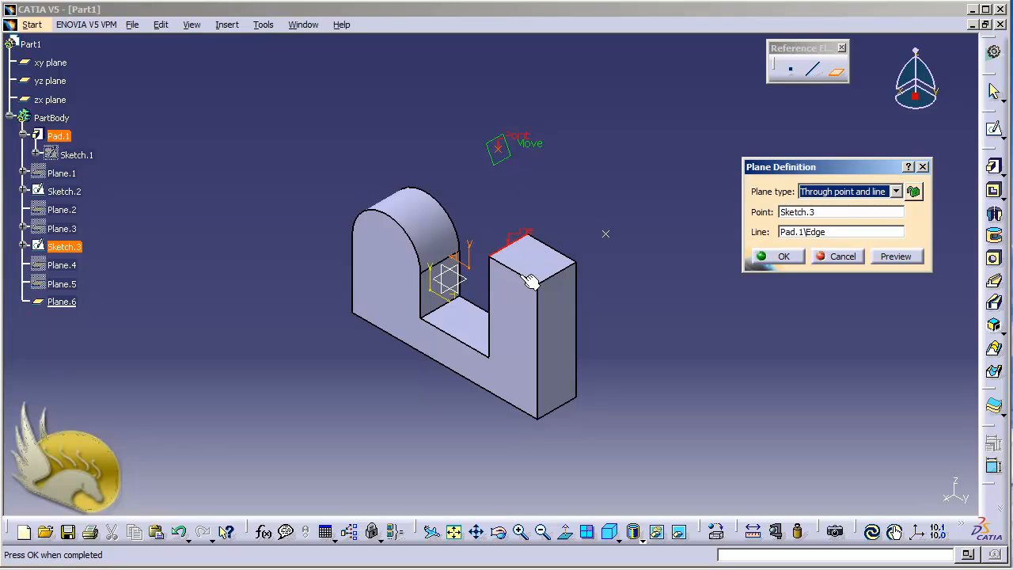
Step: Try the tall block's back top edge as the plane's line, replace it with the outer top edge, and create the plane
{"action": "left_click", "coordinate": [827, 233]}
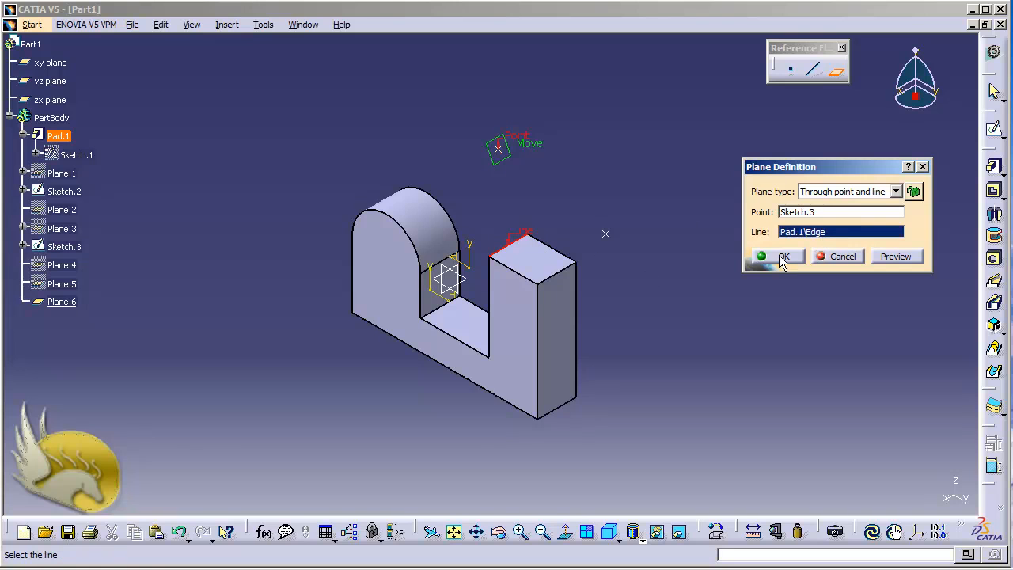
{"action": "left_click", "coordinate": [562, 255]}
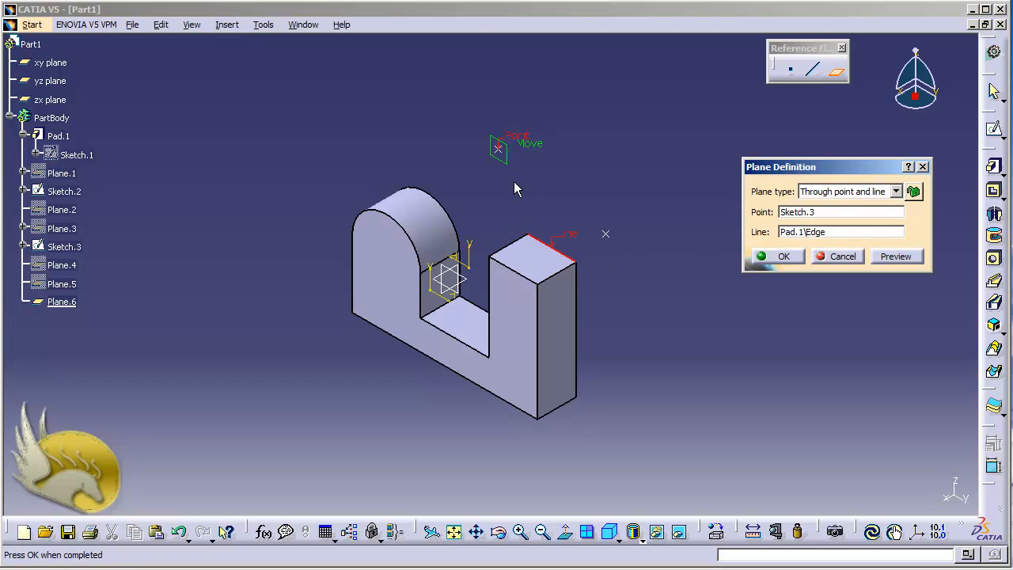
{"action": "left_click", "coordinate": [801, 234]}
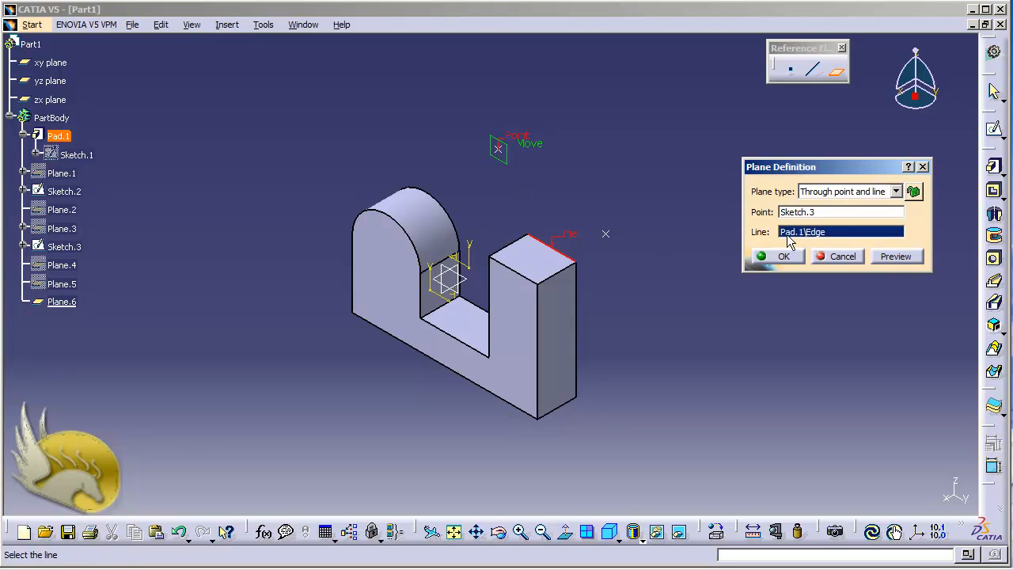
{"action": "left_click", "coordinate": [558, 275]}
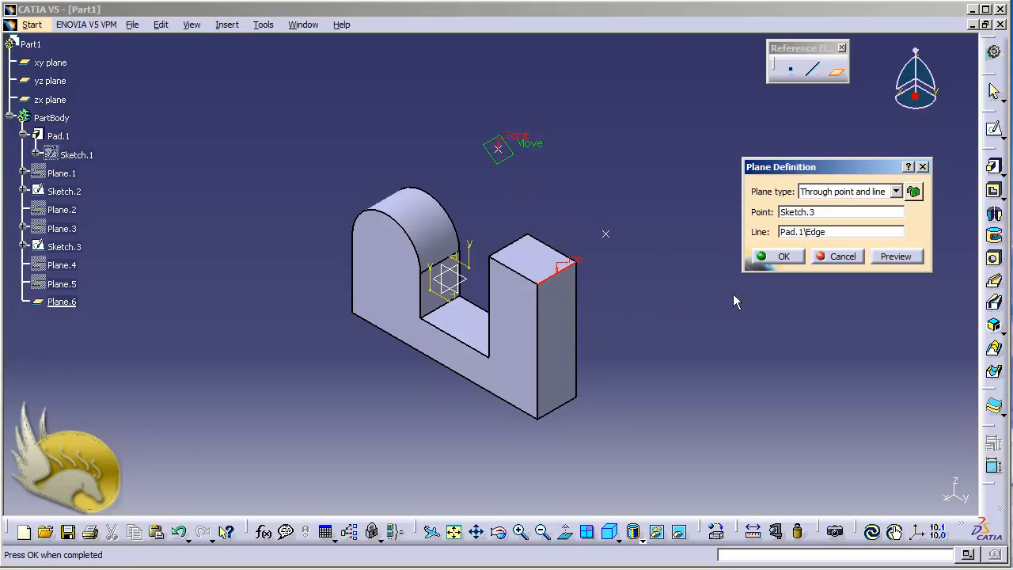
{"action": "left_click", "coordinate": [779, 262]}
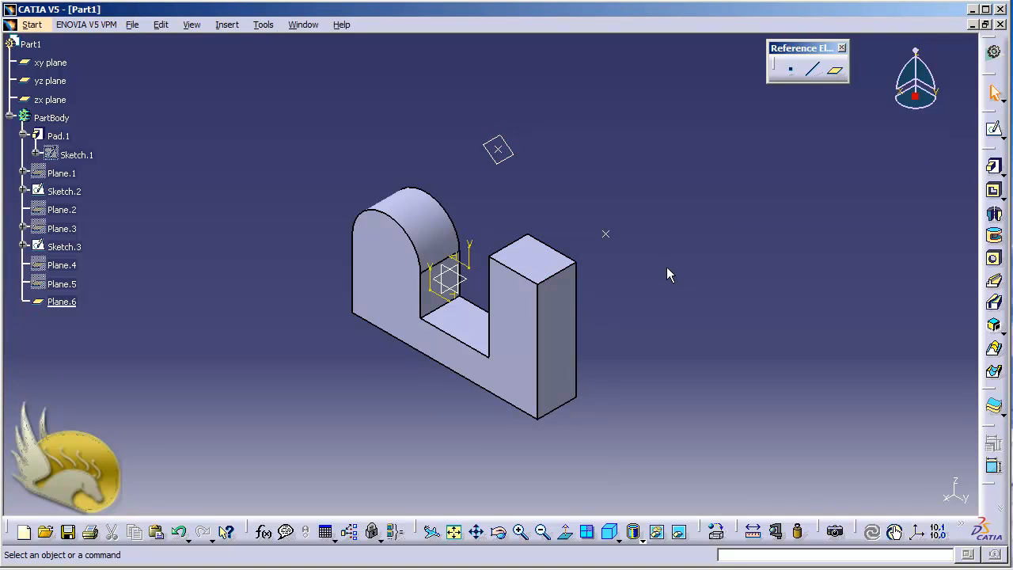
Step: Inspect the point-and-line plane from the side of the part and hide it
{"action": "middle_click_drag", "start_coordinate": [667, 268], "coordinate": [667, 269]}
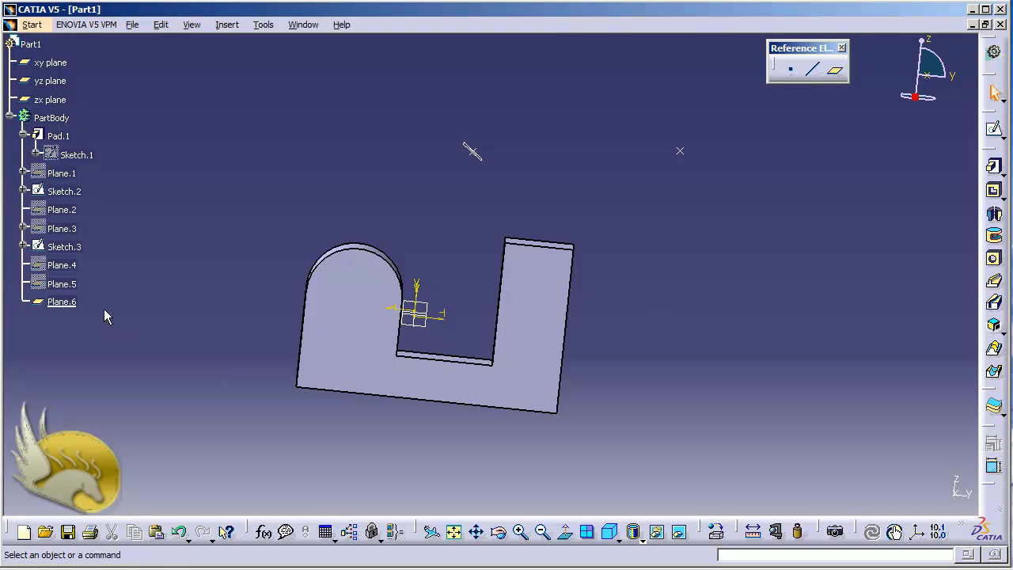
{"action": "right_click", "coordinate": [70, 304]}
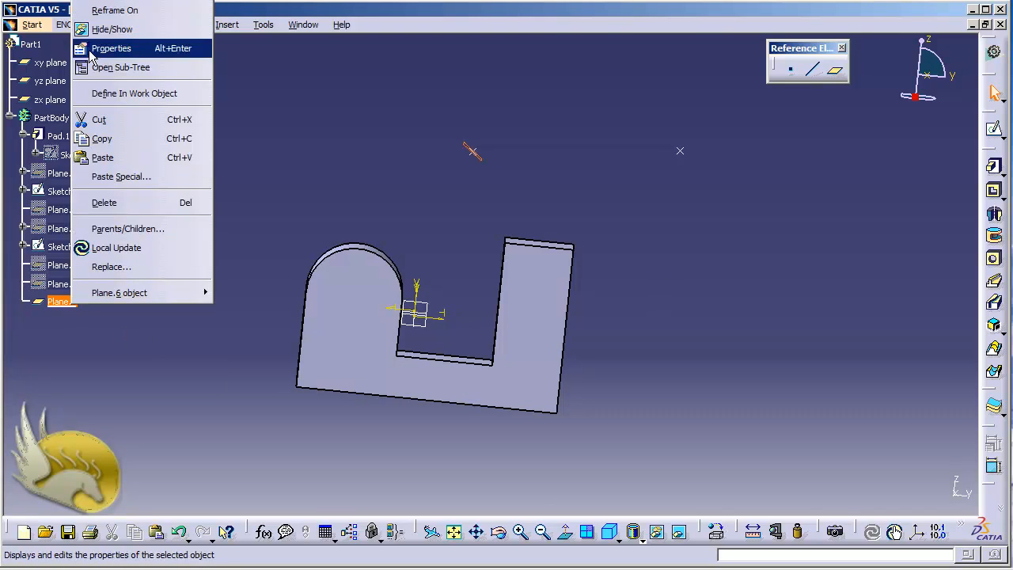
{"action": "left_click", "coordinate": [107, 29]}
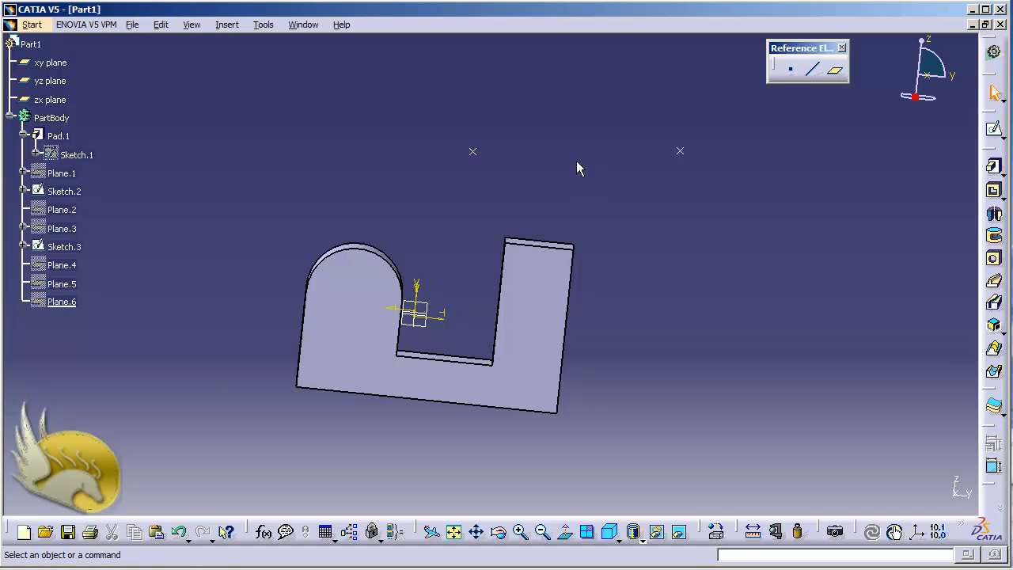
Step: Create a Through planar curve plane from the arched block's front arc edge, and hide it
{"action": "left_click", "coordinate": [835, 70]}
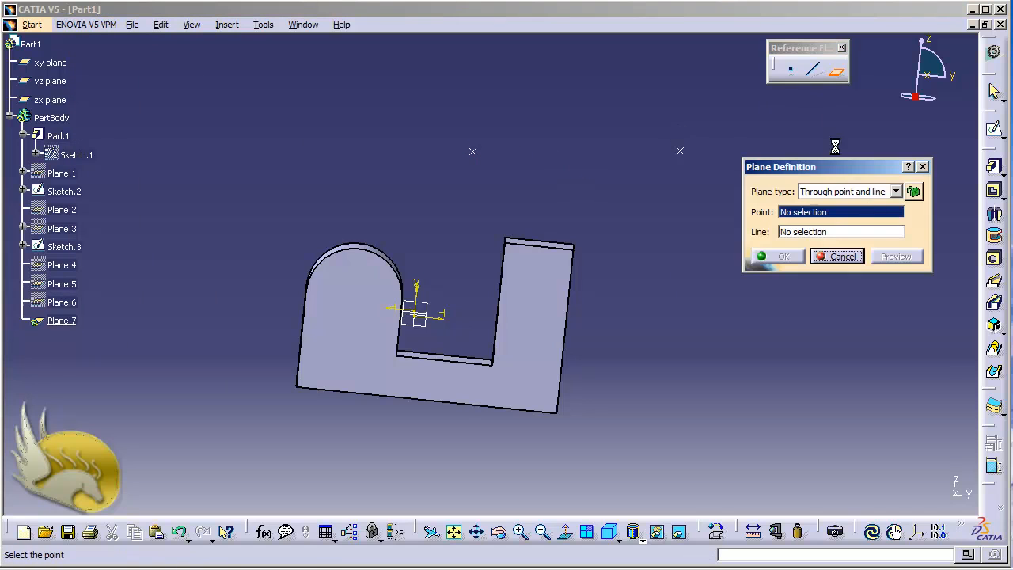
{"action": "left_click", "coordinate": [897, 190]}
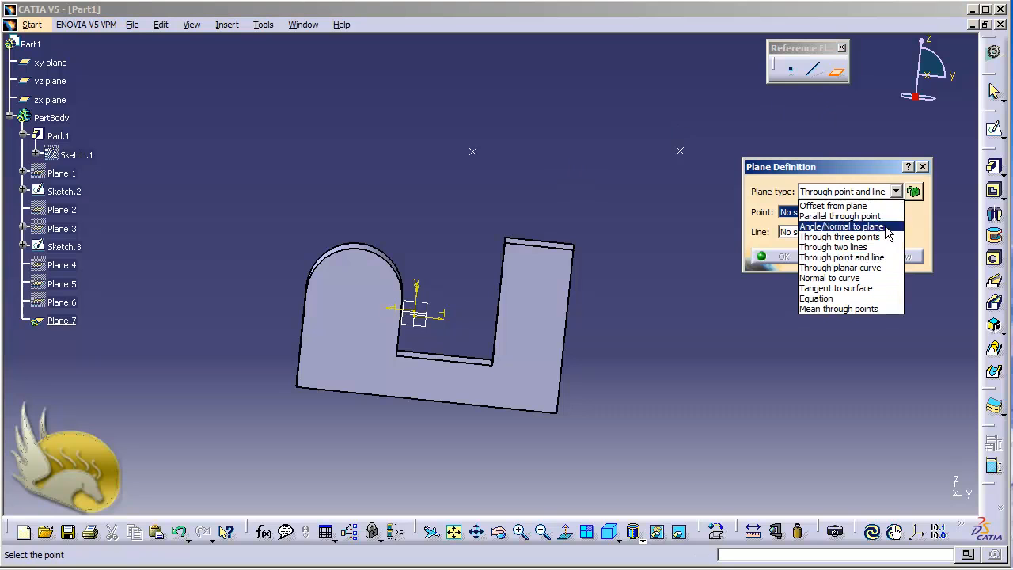
{"action": "left_click", "coordinate": [858, 268]}
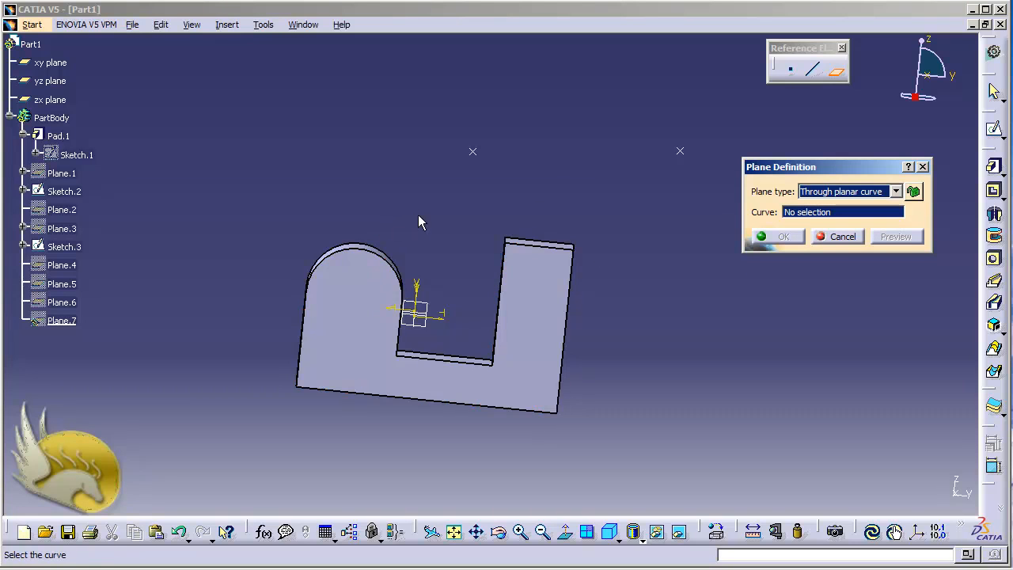
{"action": "left_click", "coordinate": [500, 533]}
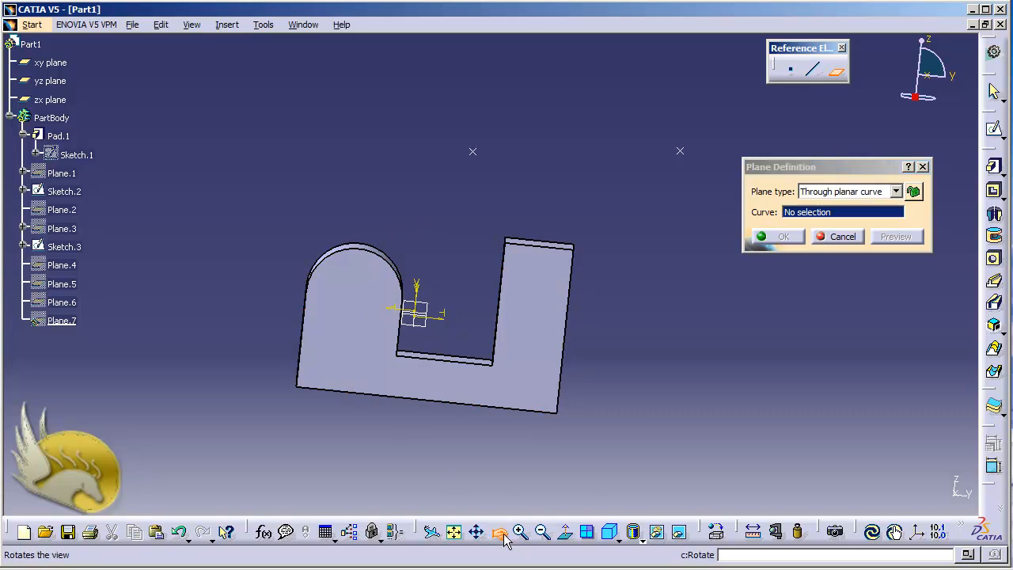
{"action": "left_click_drag", "start_coordinate": [441, 253], "coordinate": [325, 338]}
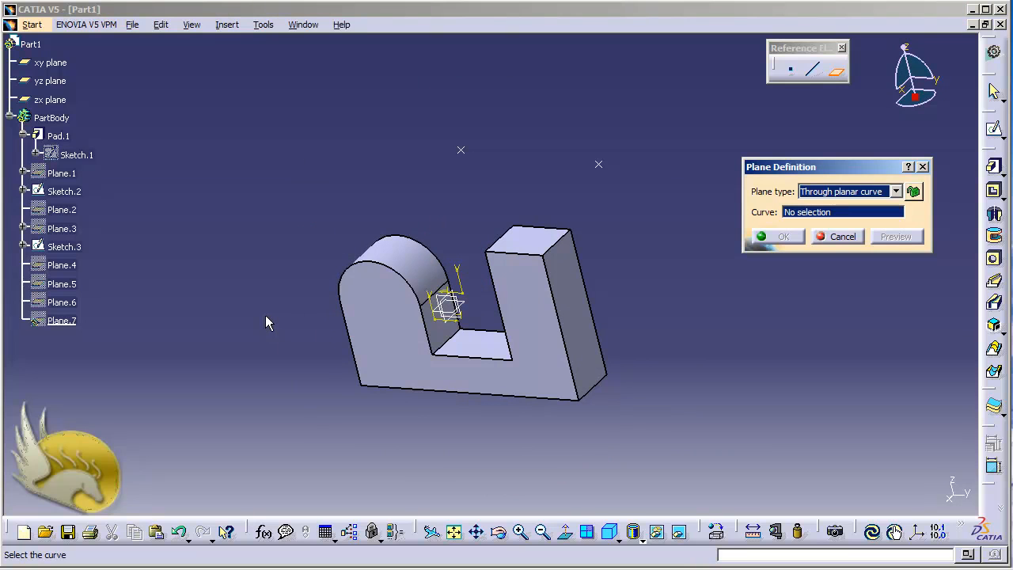
{"action": "left_click", "coordinate": [376, 269]}
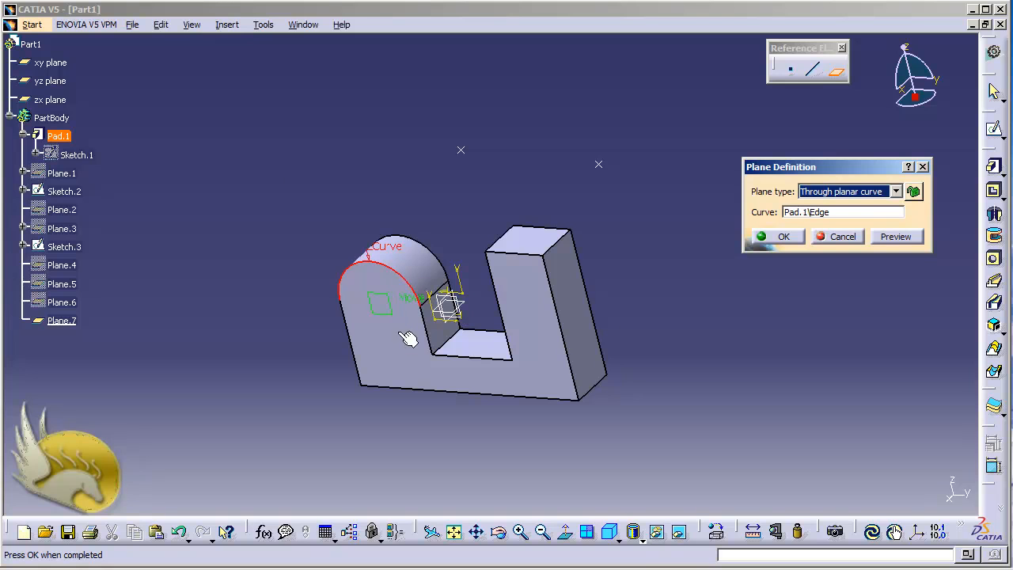
{"action": "left_click", "coordinate": [794, 237]}
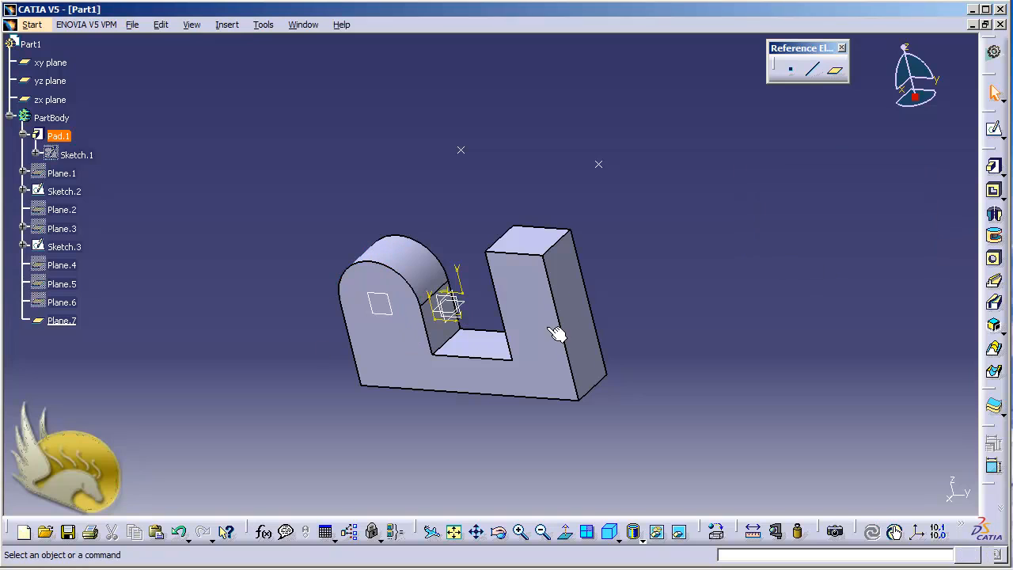
{"action": "right_click", "coordinate": [69, 321]}
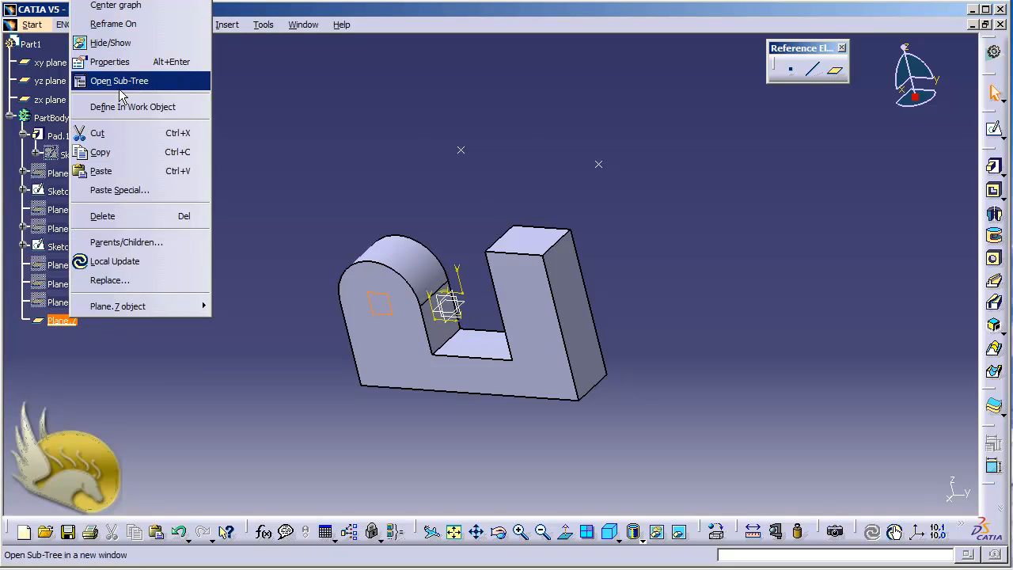
{"action": "left_click", "coordinate": [99, 43]}
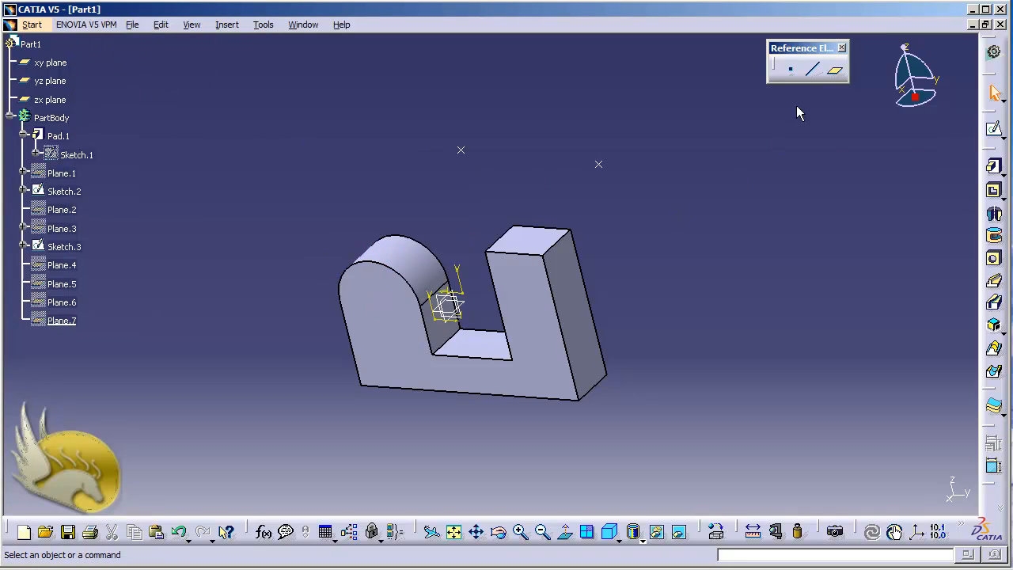
Step: Create a Normal to curve plane on the arched block's front arc edge through the Sketch.3 point, and hide it
{"action": "left_click", "coordinate": [835, 69]}
{"action": "left_click", "coordinate": [895, 191]}
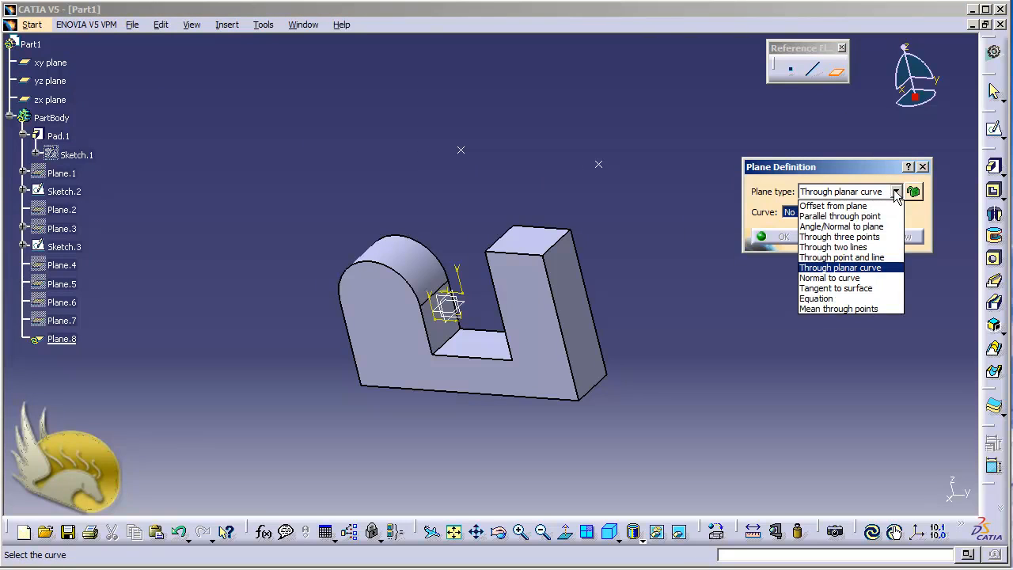
{"action": "left_click", "coordinate": [853, 277]}
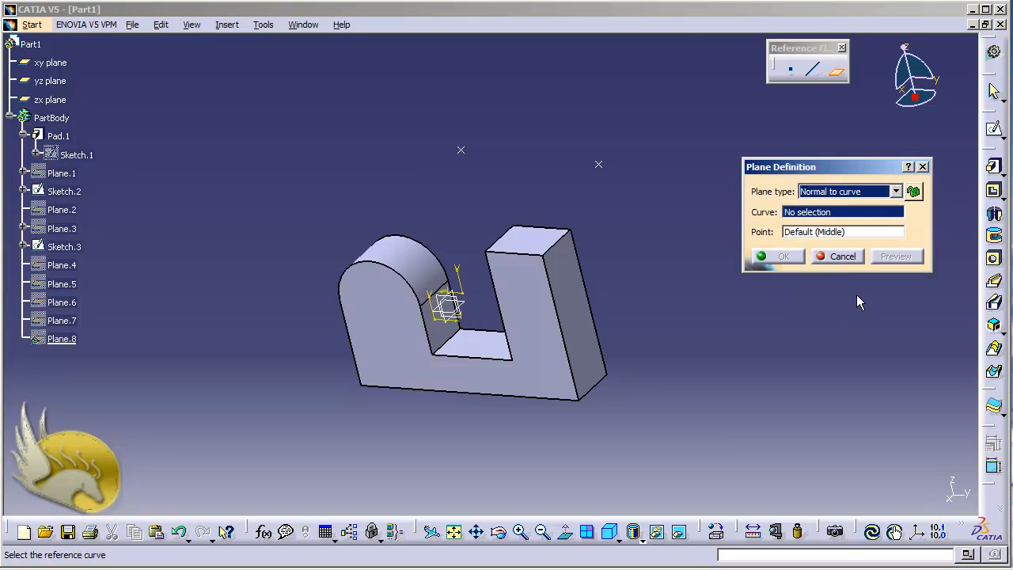
{"action": "left_click", "coordinate": [392, 269]}
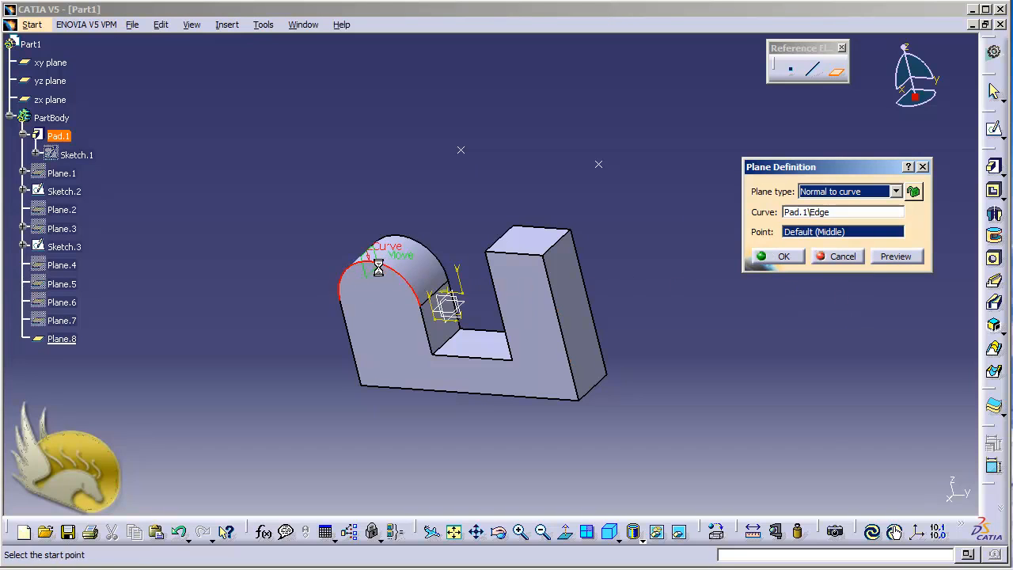
{"action": "left_click", "coordinate": [461, 151]}
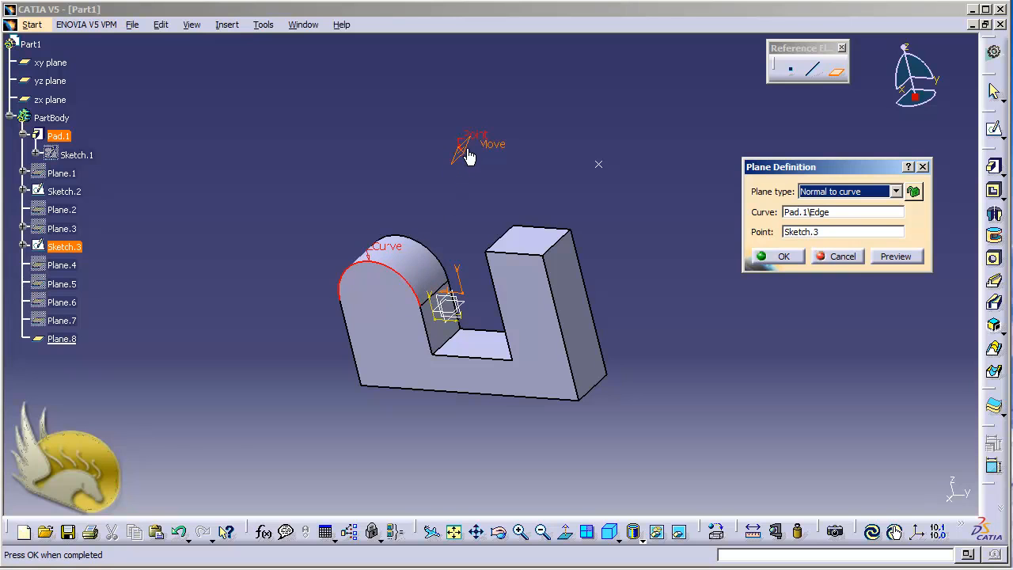
{"action": "left_click", "coordinate": [765, 258]}
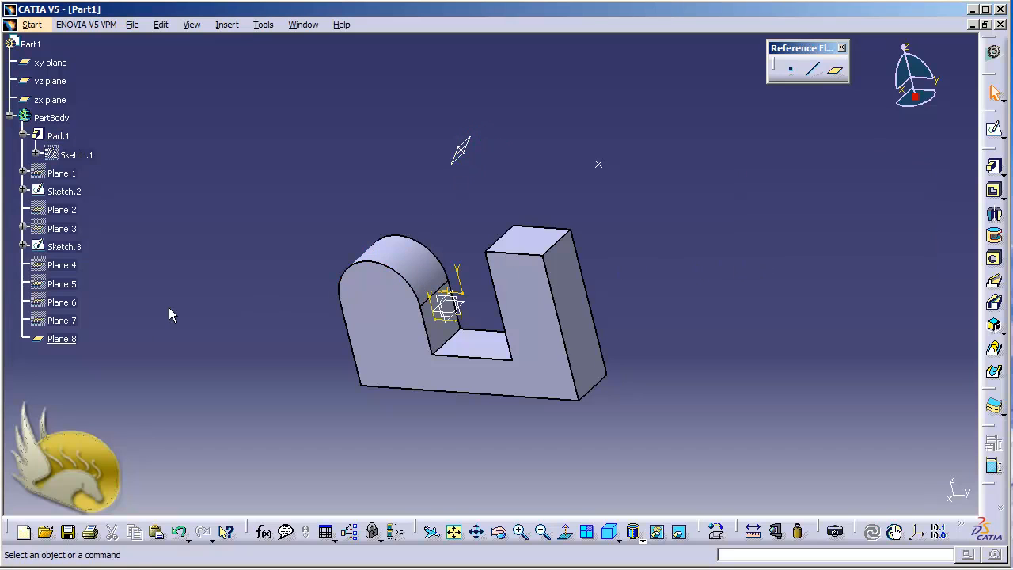
{"action": "right_click", "coordinate": [62, 339]}
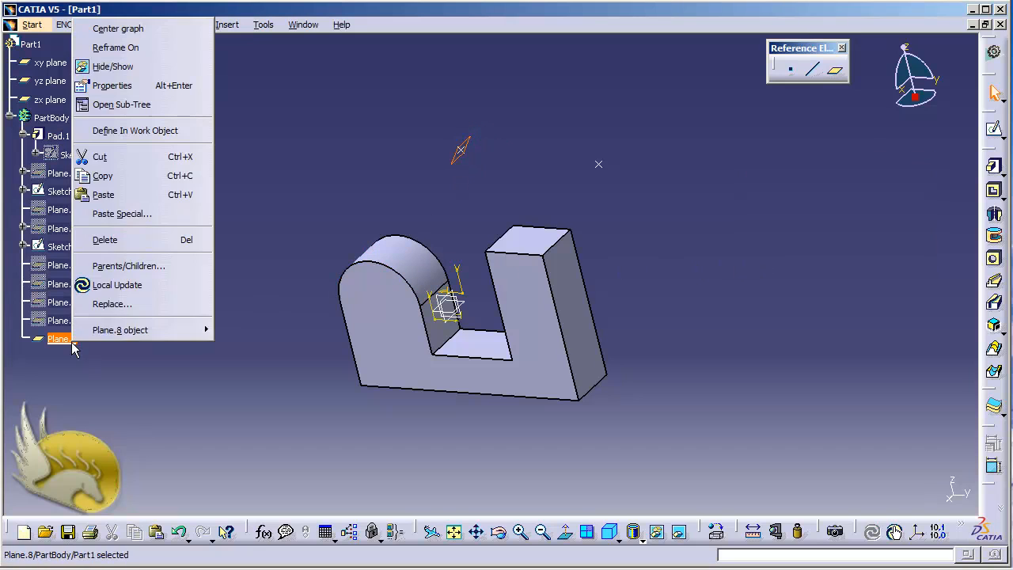
{"action": "left_click", "coordinate": [113, 67]}
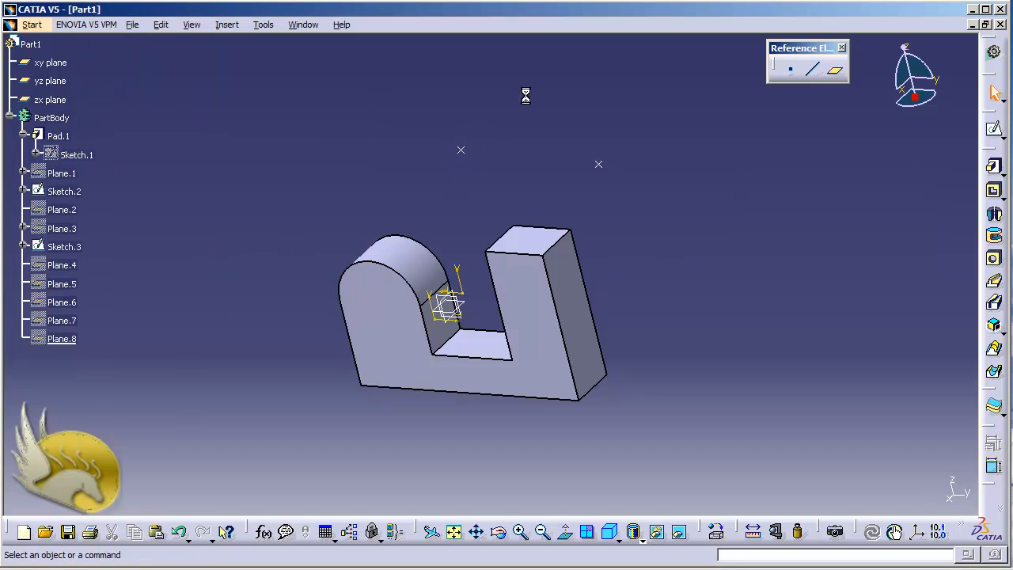
Step: Create a Tangent to surface plane from the arched block's curved top face and the Sketch.3 point, and hide it
{"action": "left_click", "coordinate": [834, 69]}
{"action": "left_click", "coordinate": [894, 192]}
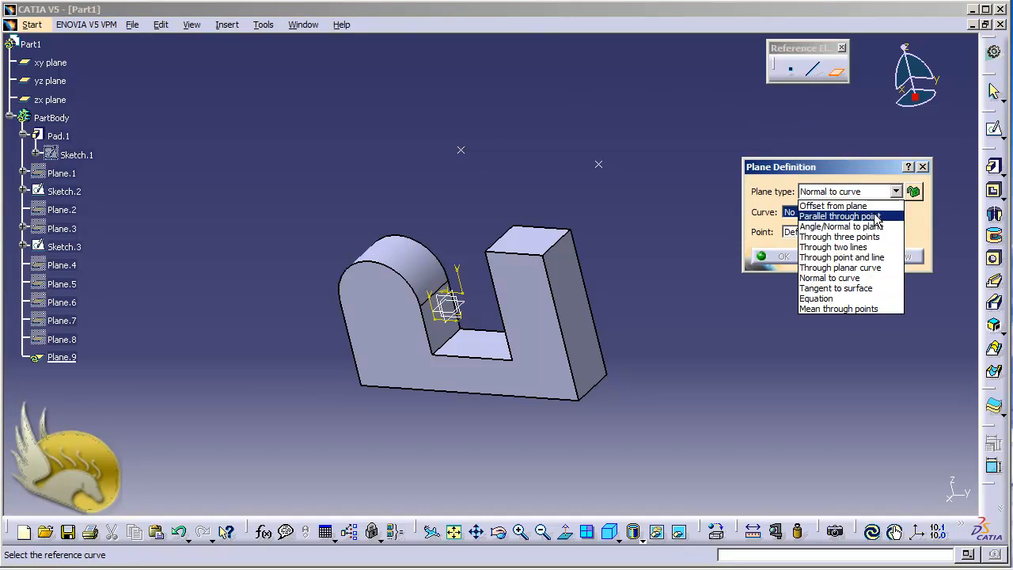
{"action": "left_click", "coordinate": [878, 283]}
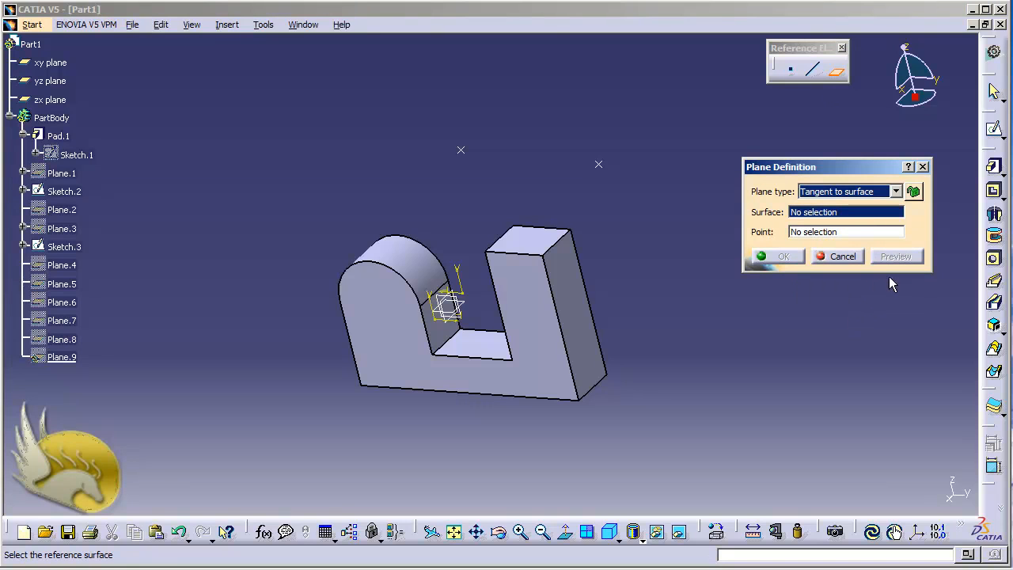
{"action": "left_click", "coordinate": [412, 263]}
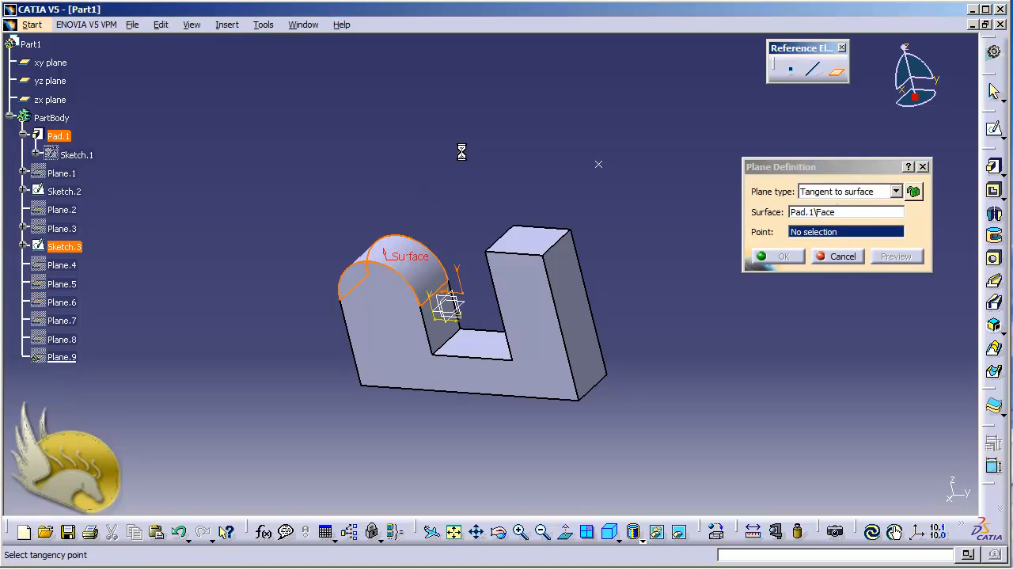
{"action": "left_click", "coordinate": [460, 150]}
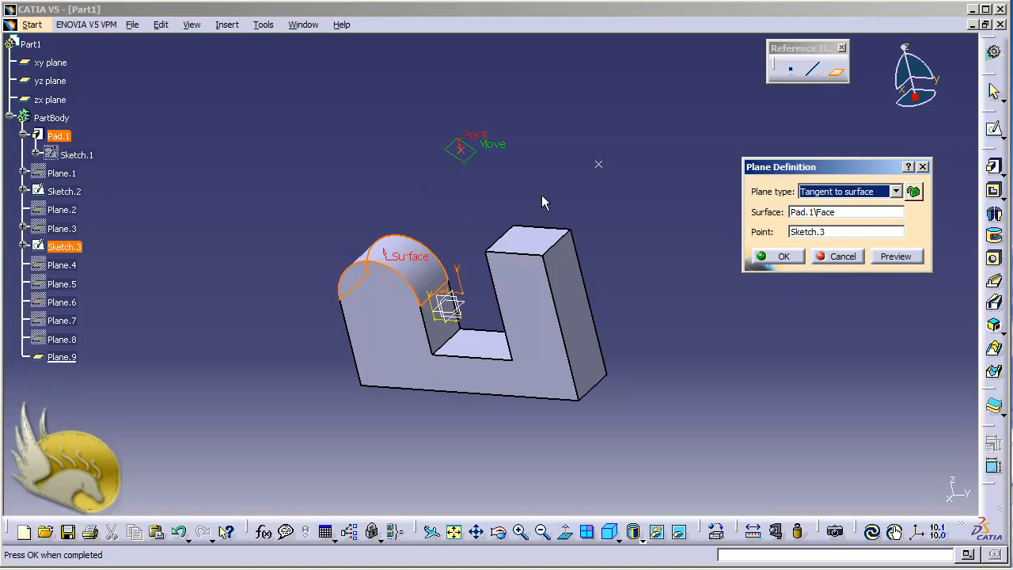
{"action": "left_click", "coordinate": [780, 257]}
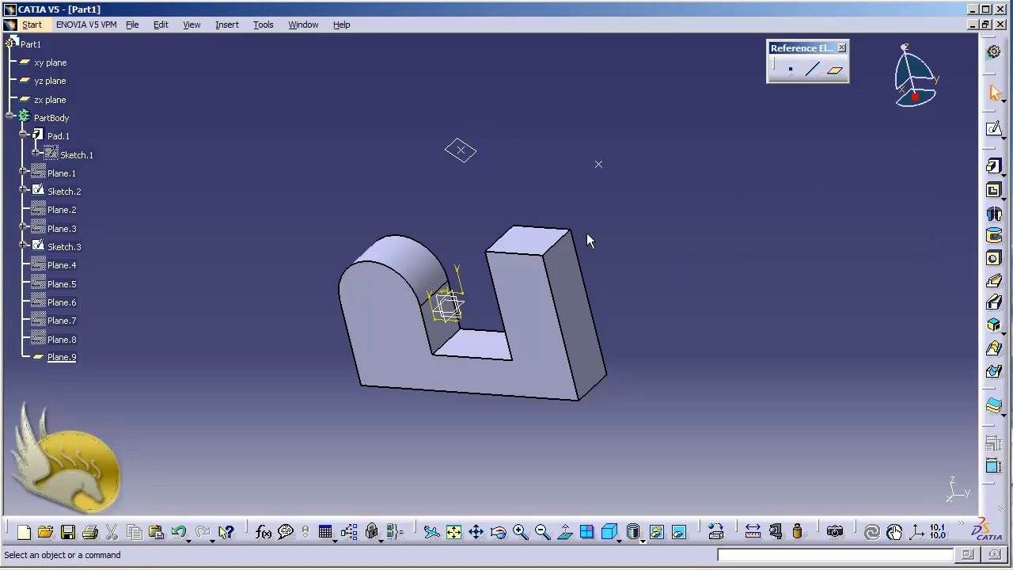
{"action": "middle_click_drag", "start_coordinate": [428, 226], "coordinate": [428, 226]}
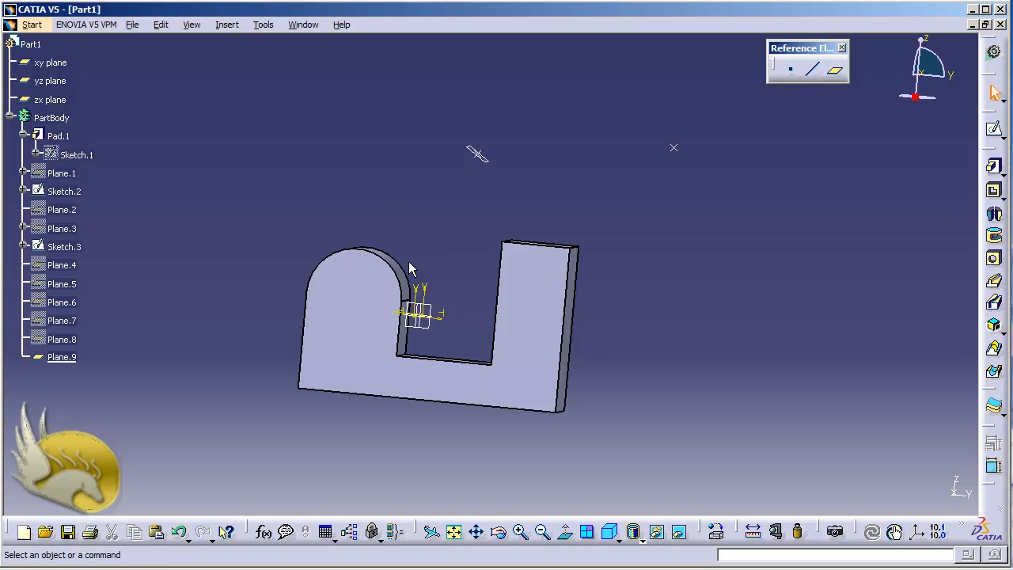
{"action": "right_click", "coordinate": [76, 354]}
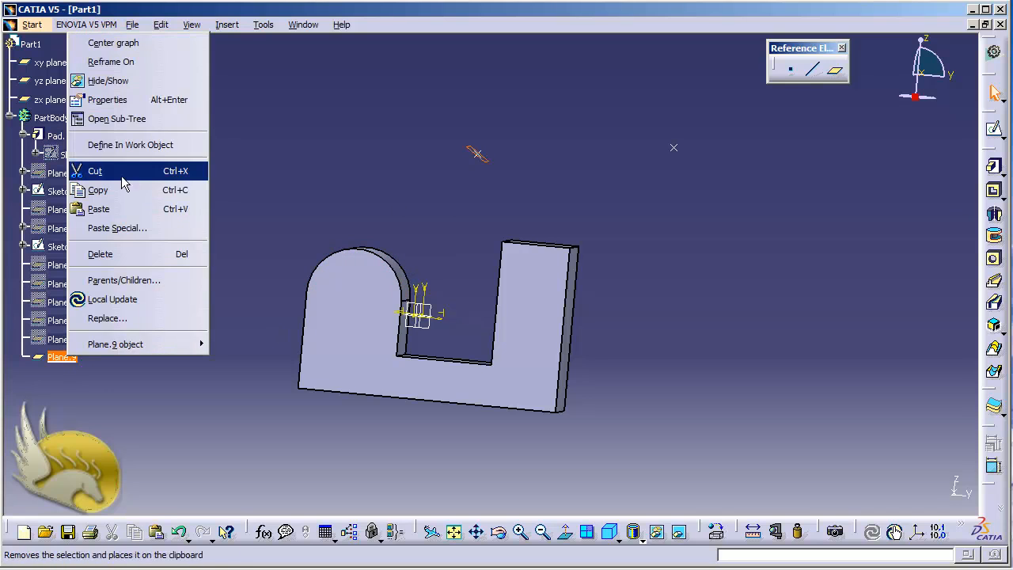
{"action": "left_click", "coordinate": [116, 87]}
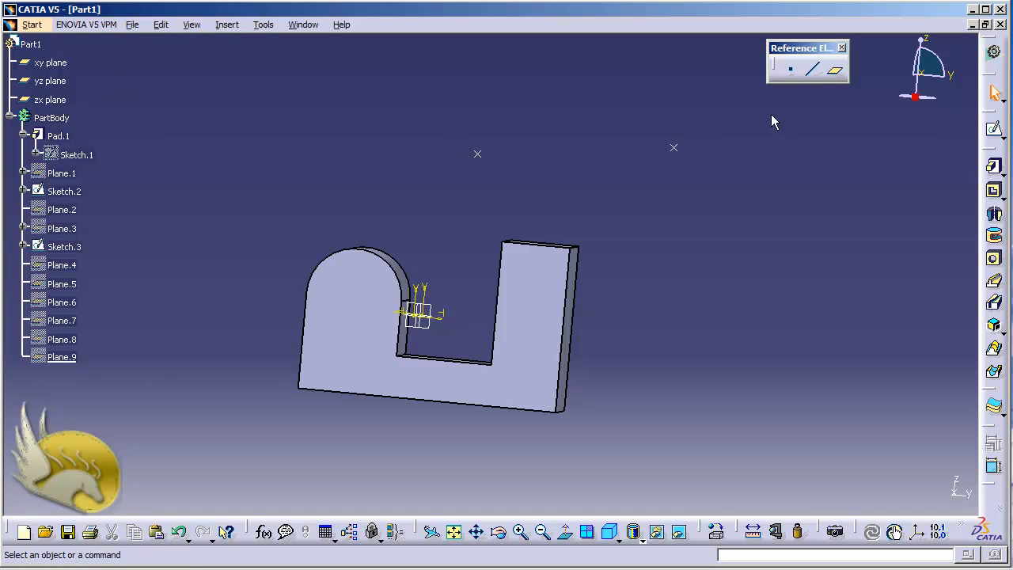
{"action": "left_click", "coordinate": [837, 71]}
{"action": "left_click", "coordinate": [895, 192]}
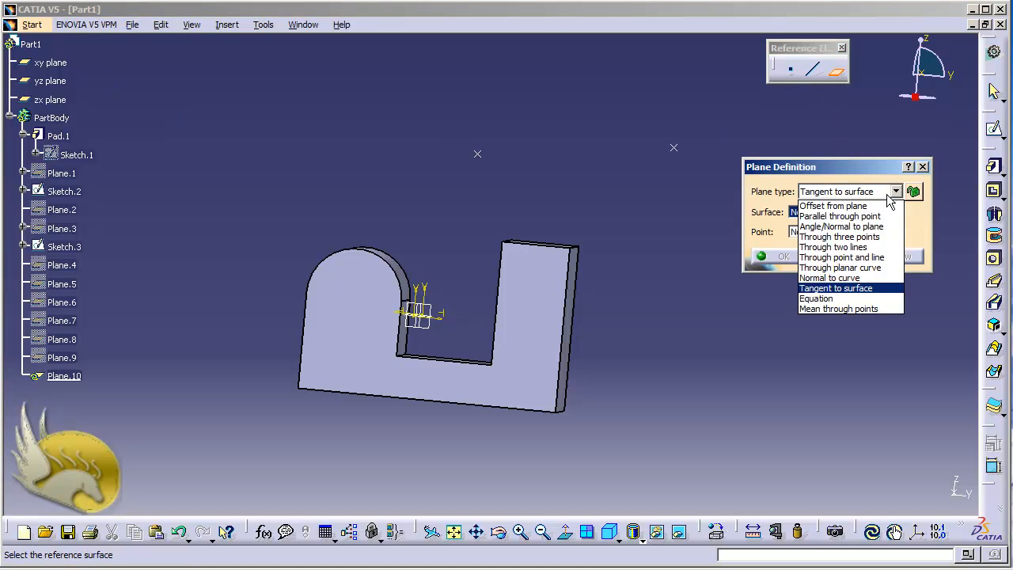
{"action": "left_click", "coordinate": [890, 316]}
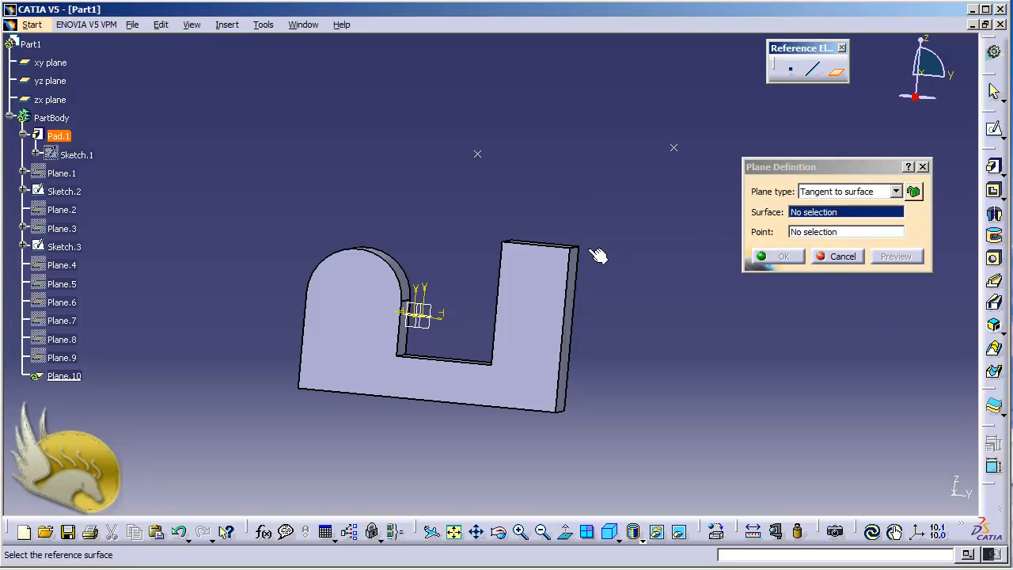
{"action": "left_click", "coordinate": [823, 256]}
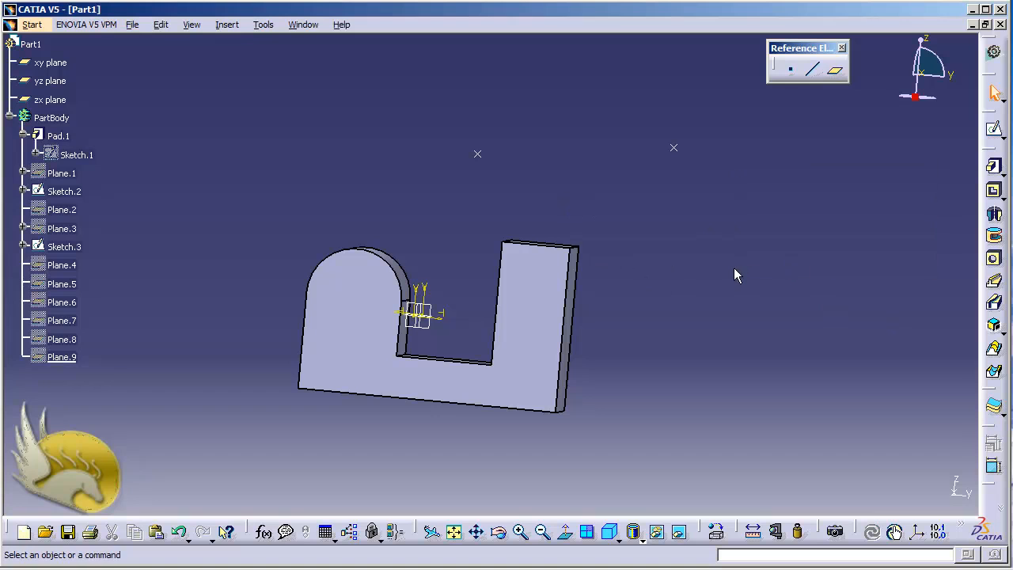